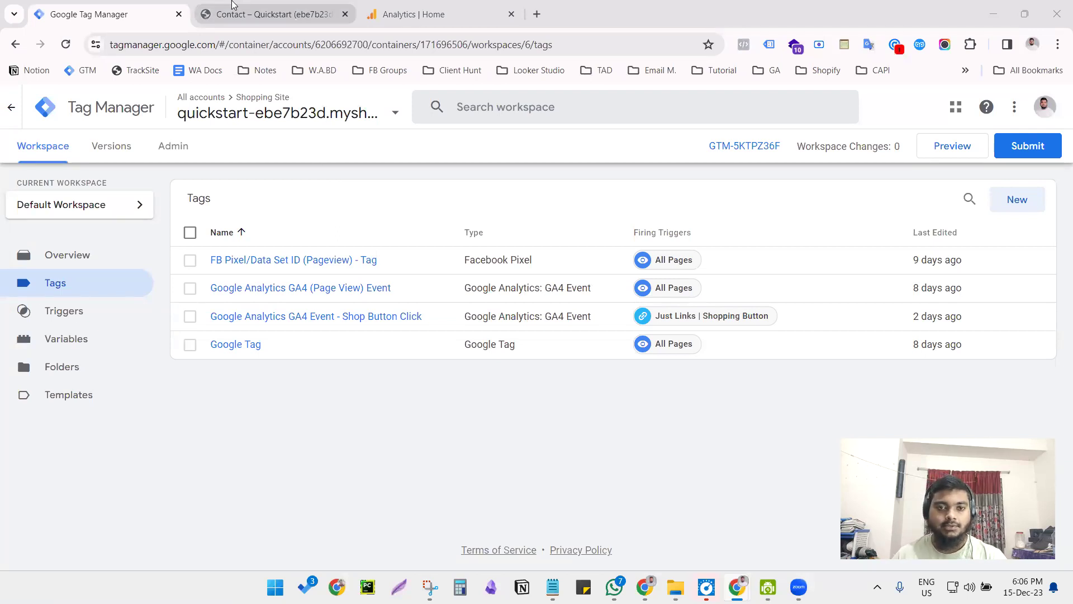
# Step: Review the Shopify store's home and Contact pages and the Analytics home before returning to the Tag Manager workspace
pyautogui.click(262, 14)
pyautogui.press('F12')
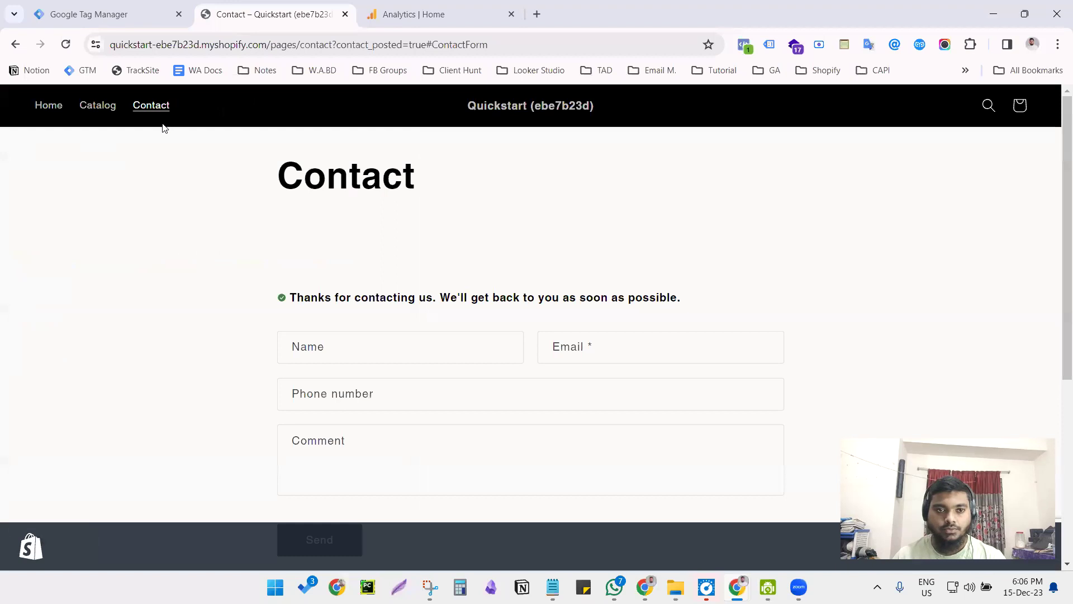
pyautogui.click(40, 109)
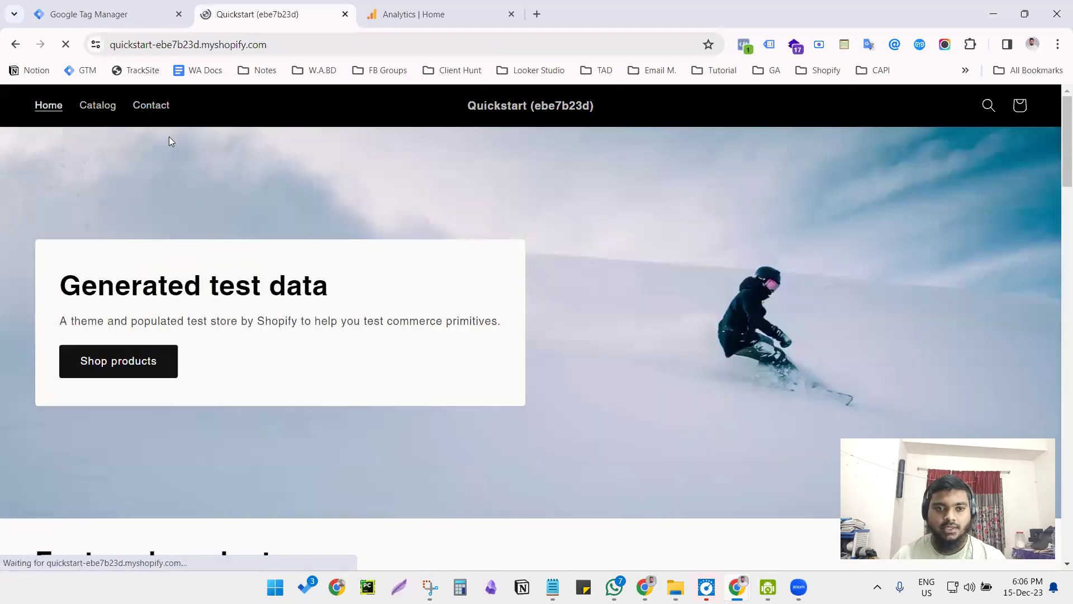
pyautogui.click(156, 113)
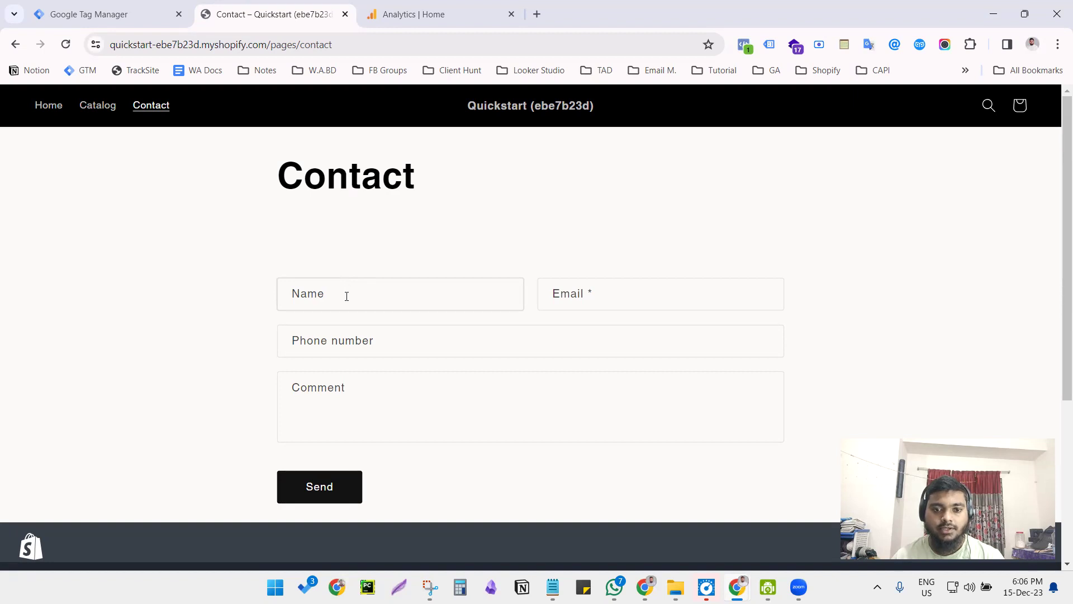
pyautogui.click(424, 14)
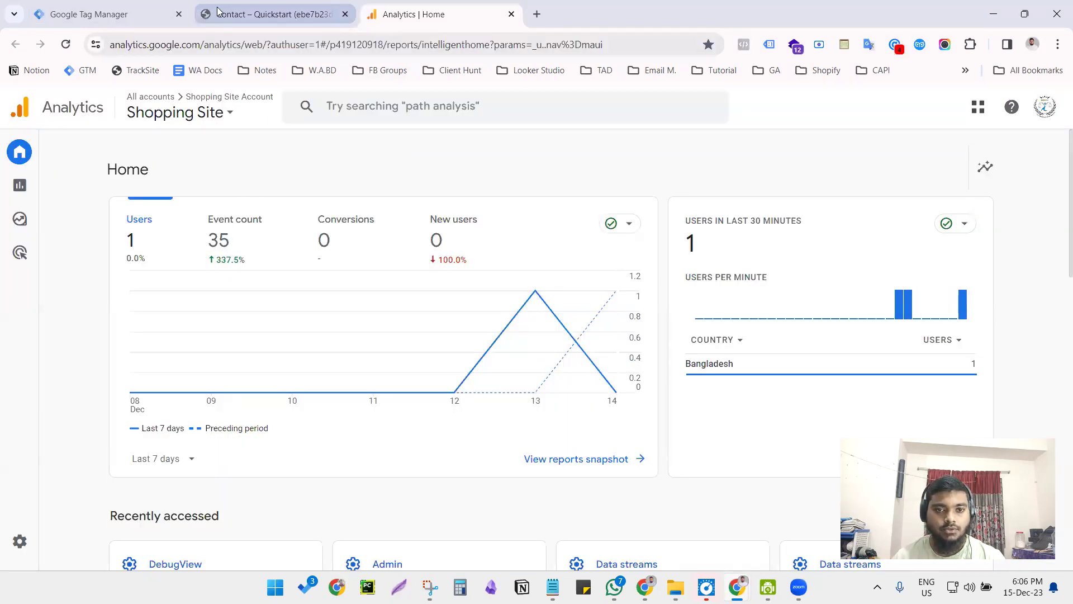
pyautogui.click(95, 5)
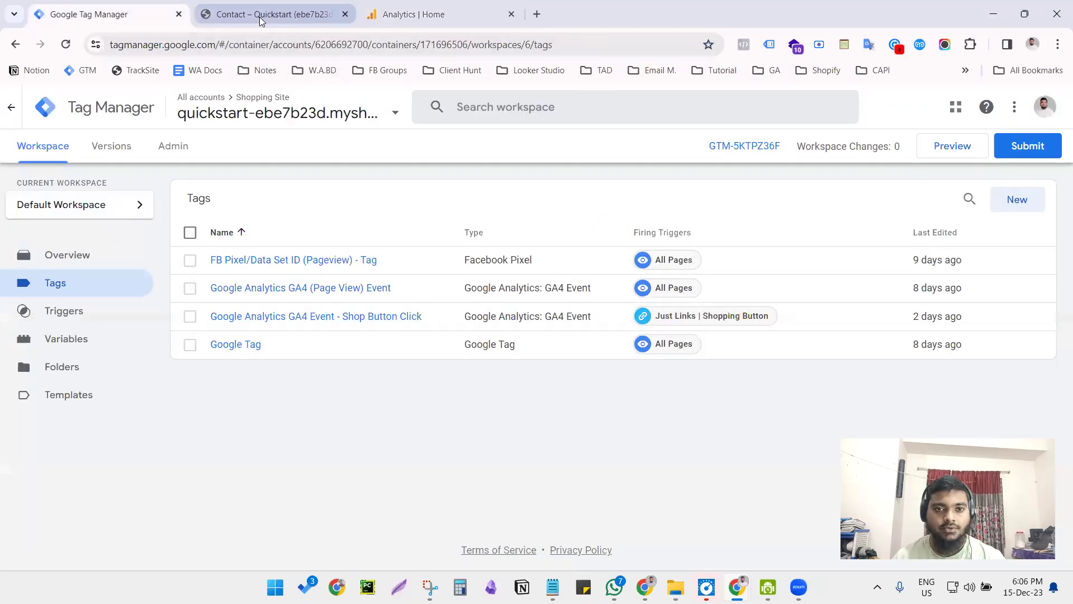
# Step: Check which click variables are enabled in Tag Manager's built-in variables configuration
pyautogui.click(90, 348)
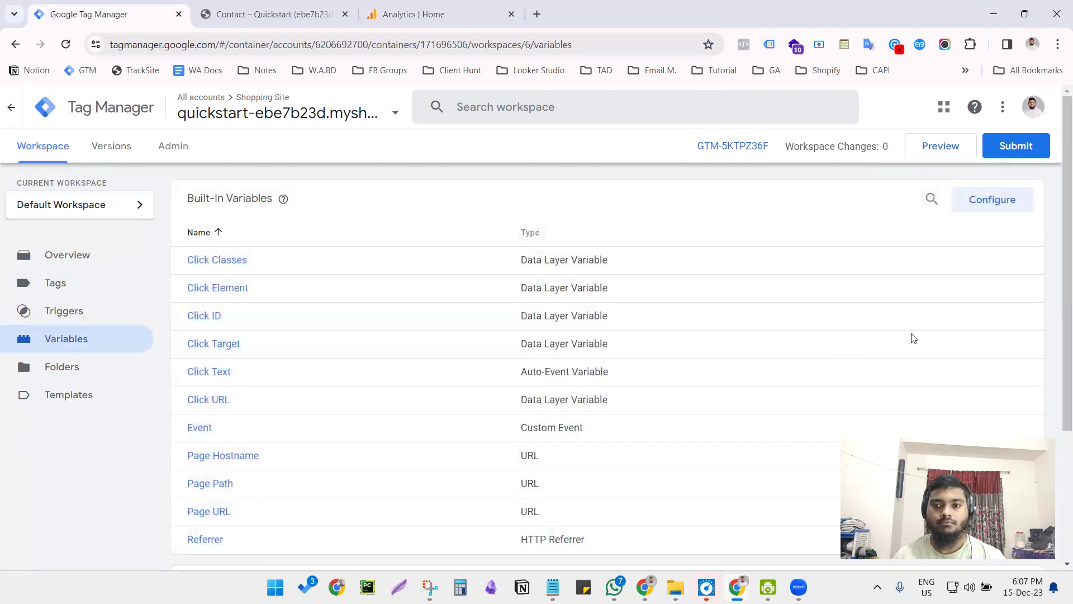
pyautogui.click(975, 208)
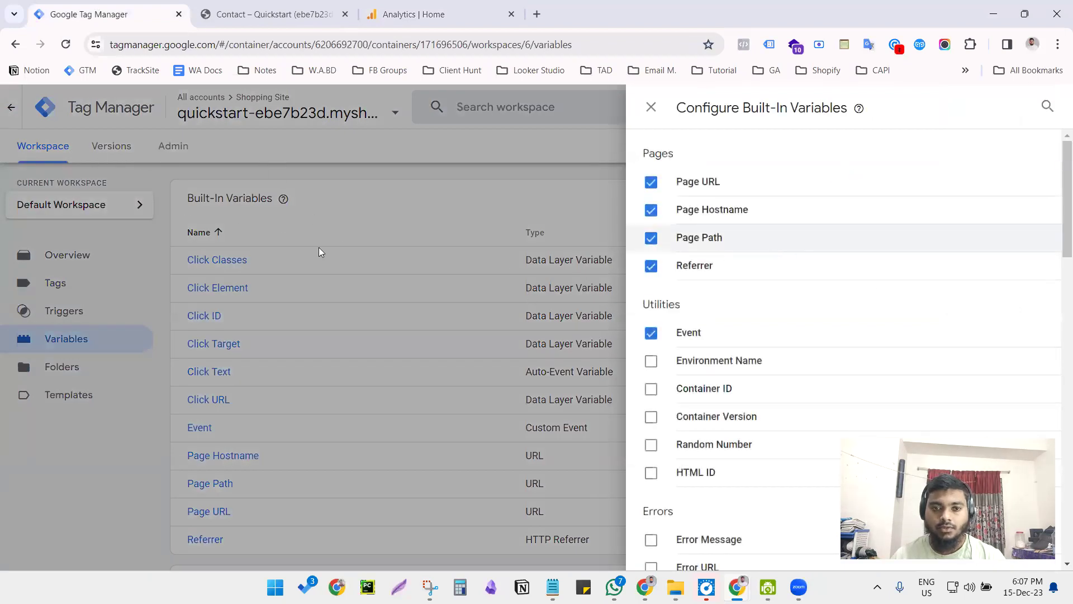
pyautogui.scroll(-5, 698, 323)
pyautogui.scroll(-2, 698, 323)
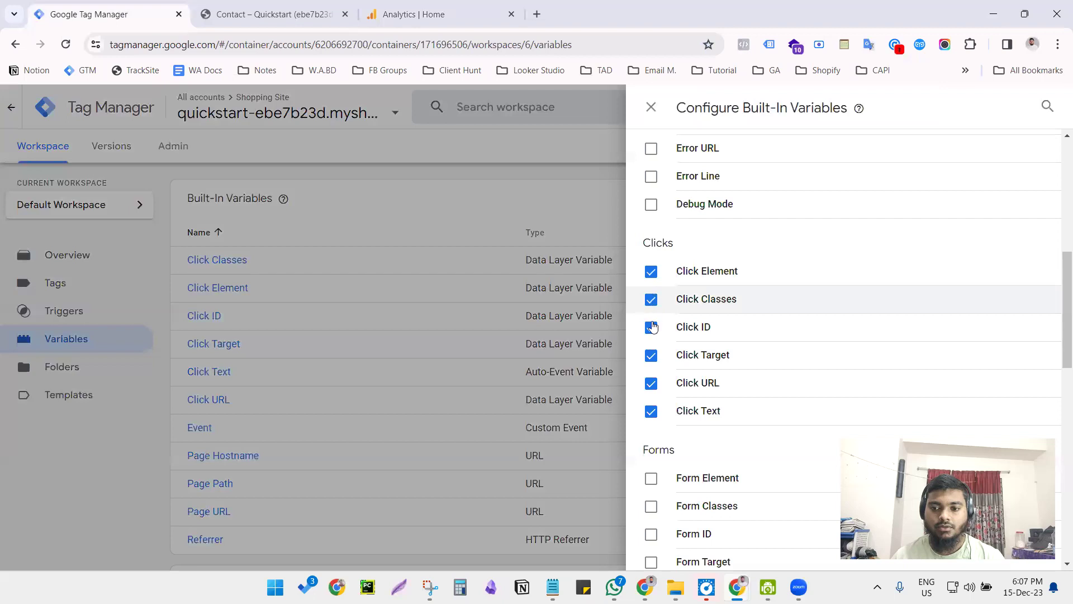
pyautogui.click(571, 202)
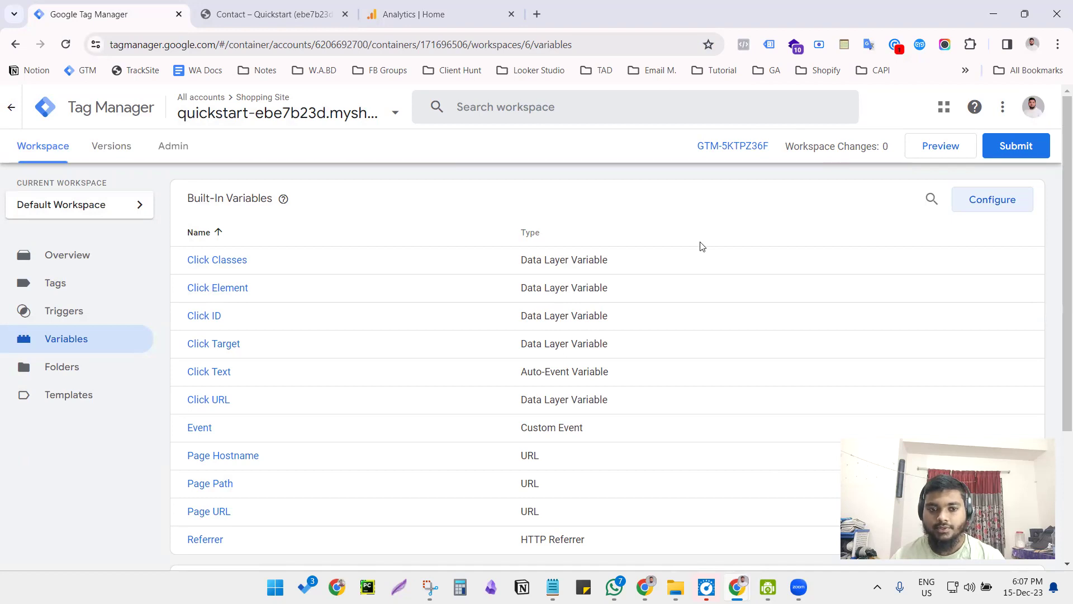
pyautogui.click(925, 147)
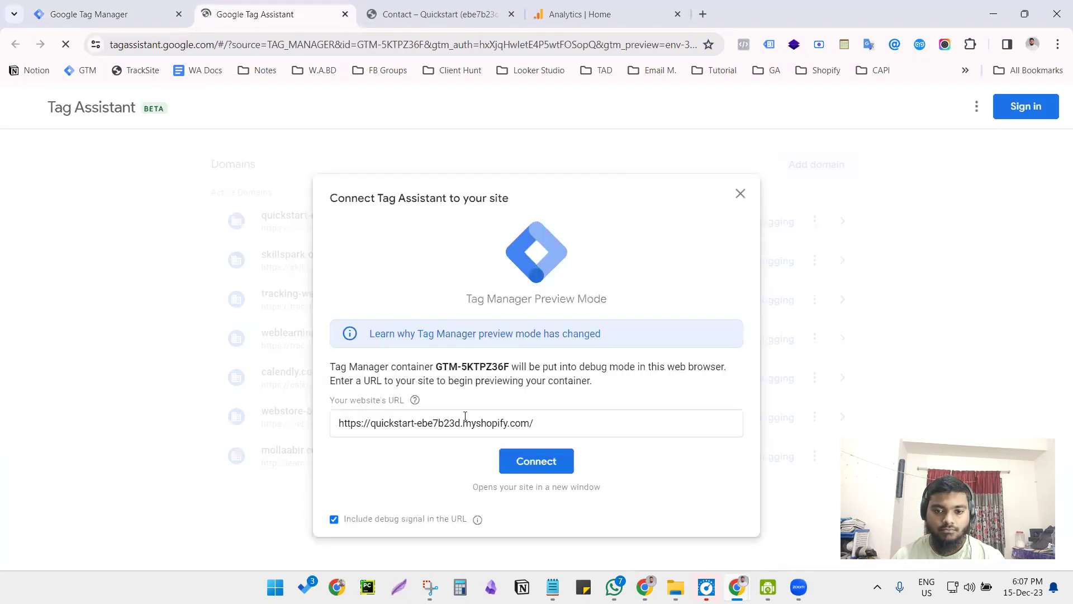
pyautogui.click(523, 462)
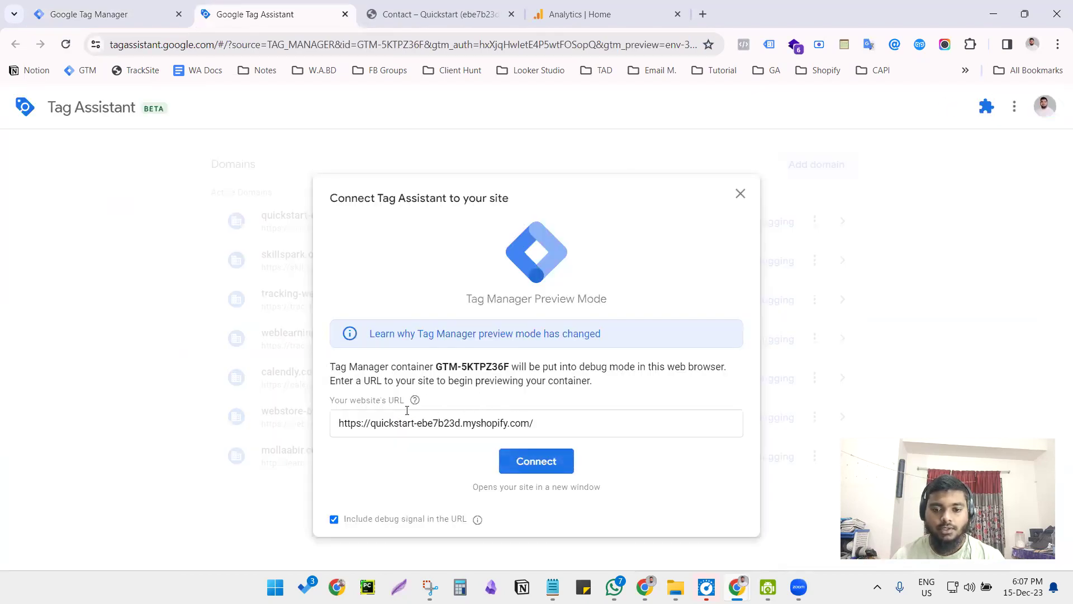
pyautogui.click(583, 423)
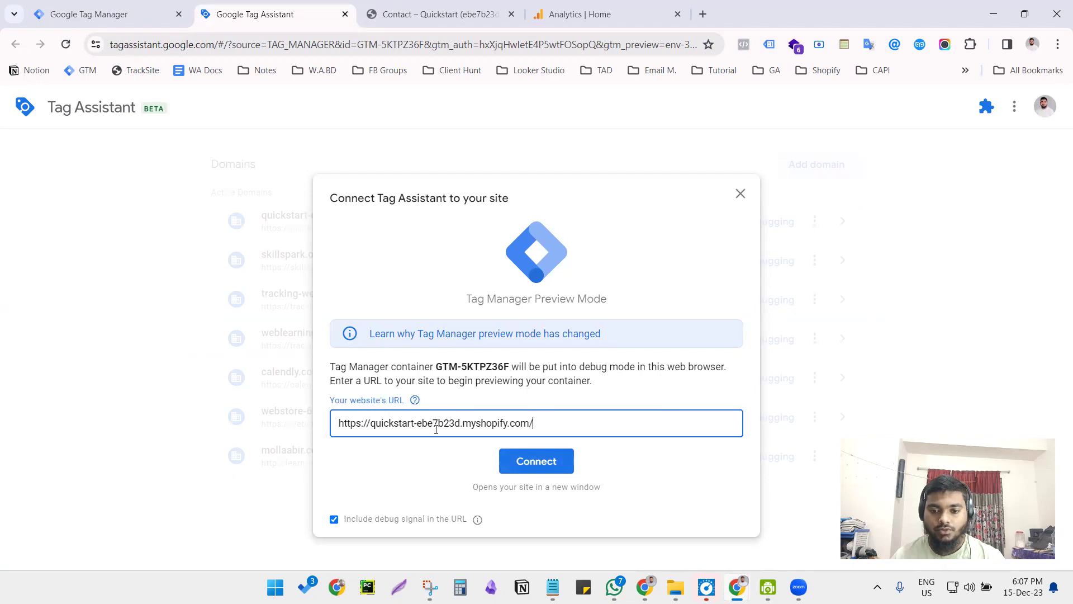
pyautogui.click(520, 463)
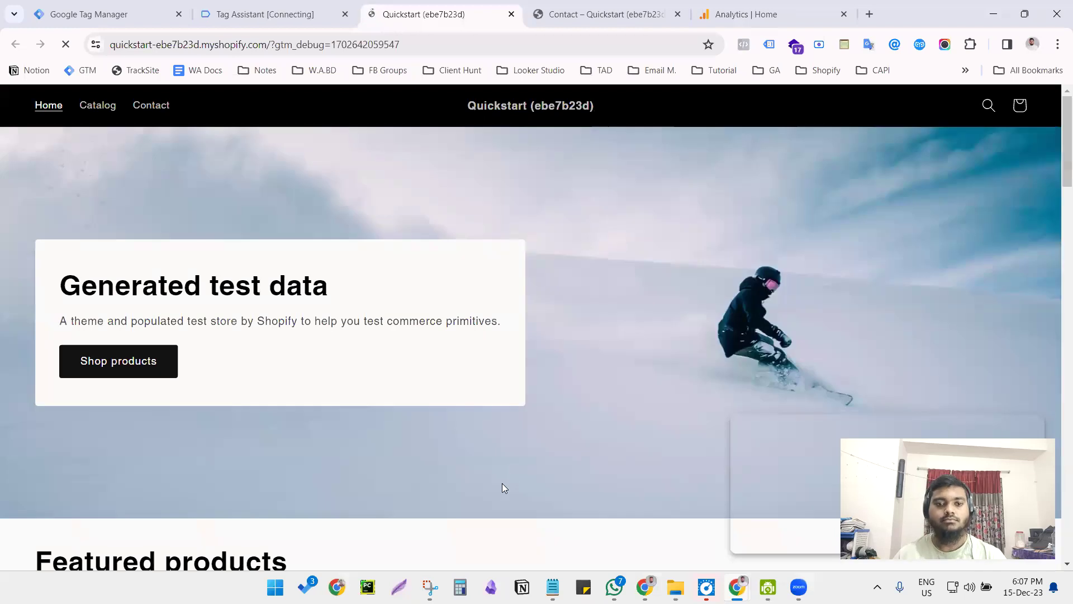
# Step: Open the store's Contact page in the debug session and check its recorded events in Tag Assistant
pyautogui.click(159, 109)
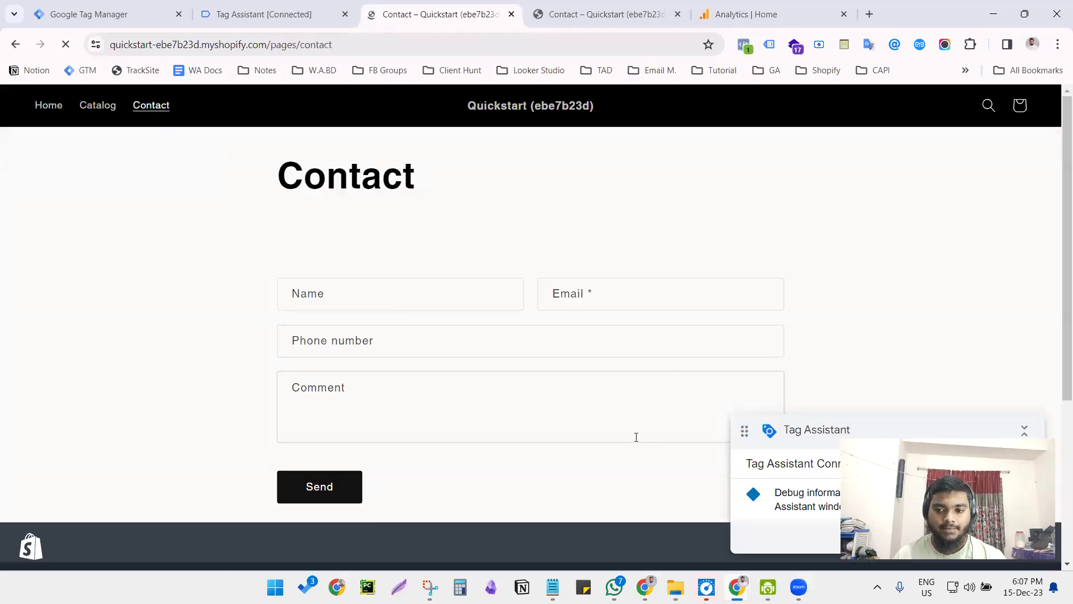
pyautogui.scroll(-1, 636, 437)
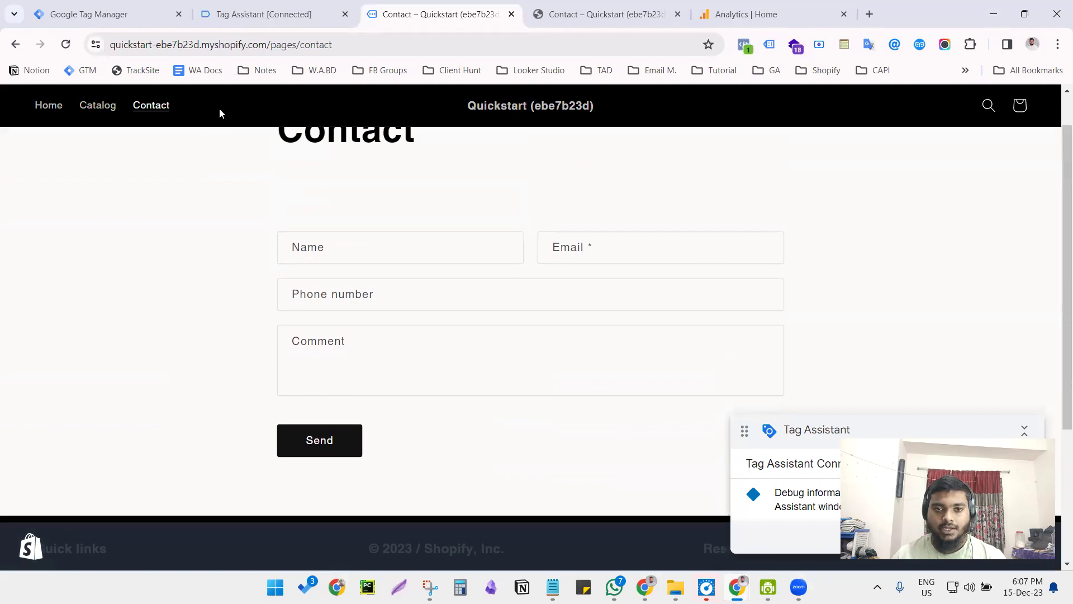
pyautogui.click(254, 17)
pyautogui.click(536, 349)
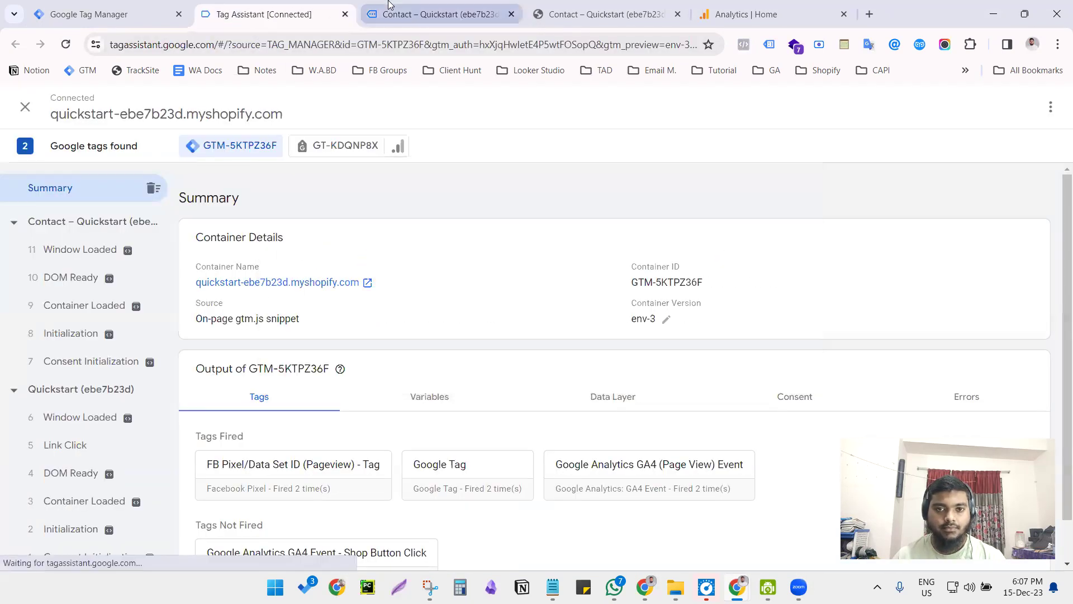
# Step: Fill in the contact form with the name, email and phone number, enter the comment "Test", and submit it
pyautogui.click(390, 6)
pyautogui.scroll(1, 356, 279)
pyautogui.click(345, 291)
pyautogui.click(378, 340)
pyautogui.click(360, 345)
pyautogui.click(299, 410)
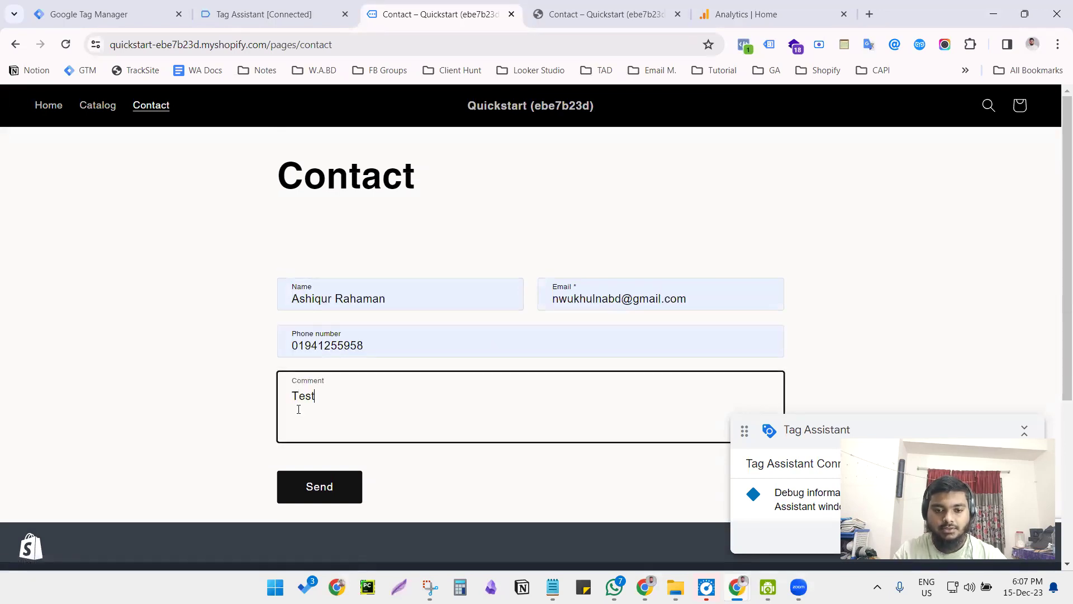
pyautogui.click(333, 487)
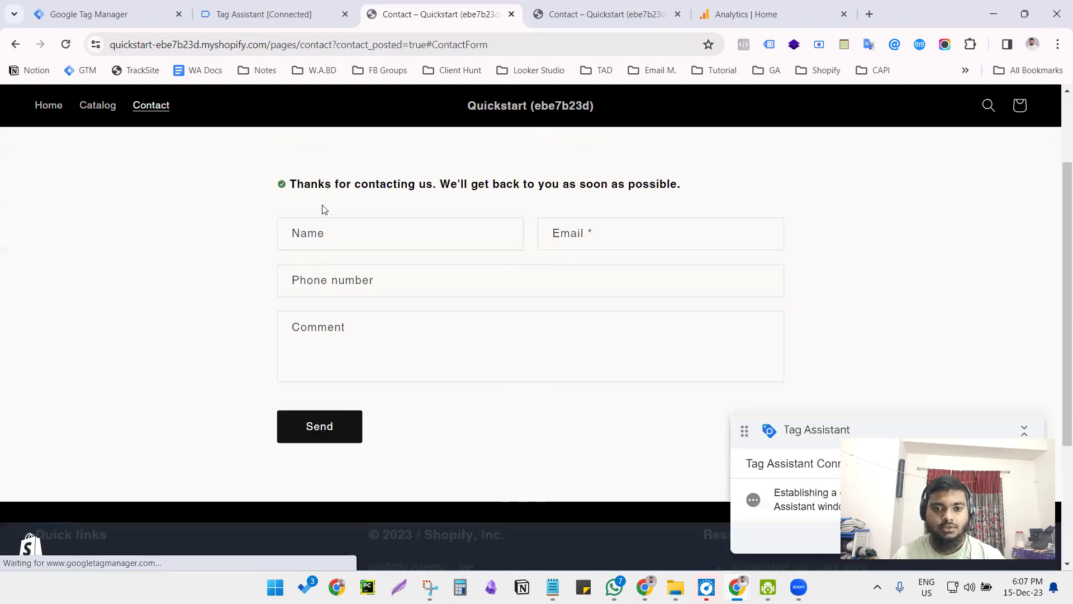
# Step: Inspect the variables and event name of the latest form_submit event in Tag Assistant
pyautogui.click(290, 22)
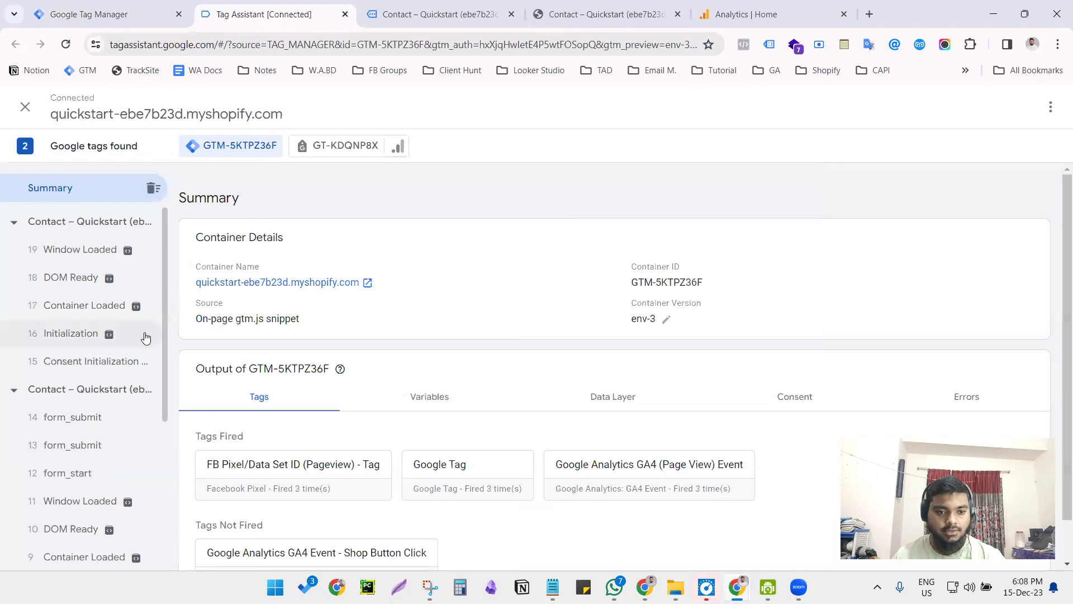
pyautogui.click(62, 423)
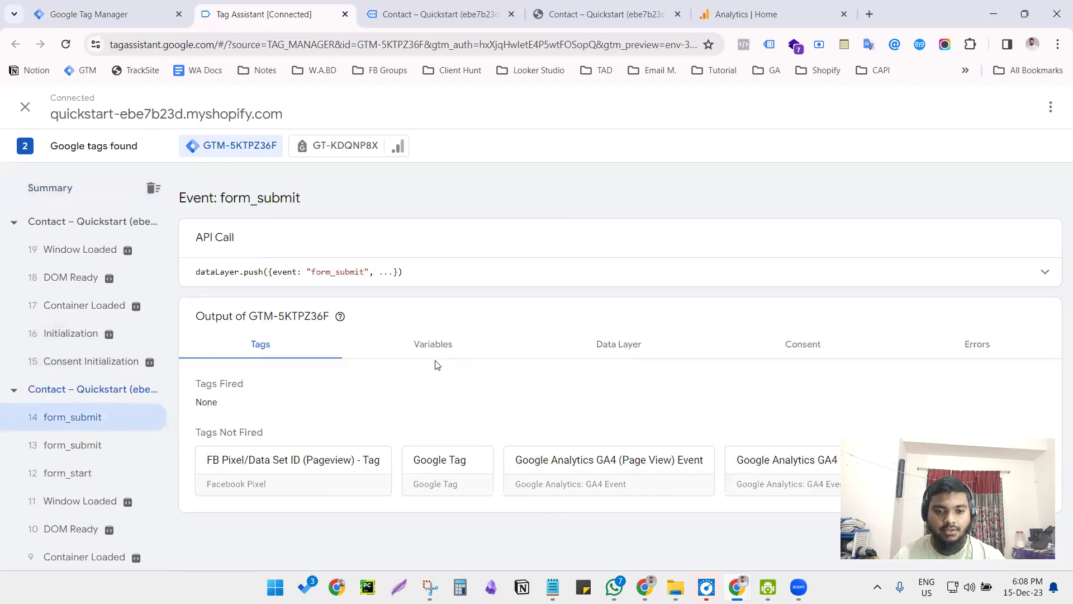
pyautogui.click(440, 347)
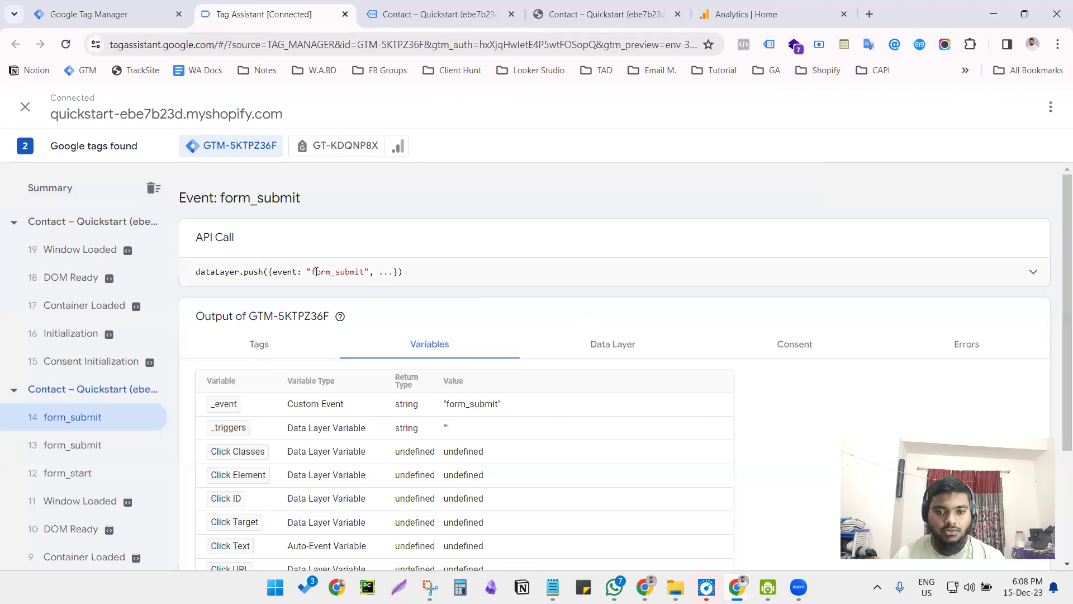
pyautogui.moveTo(312, 272); pyautogui.dragTo(364, 272)
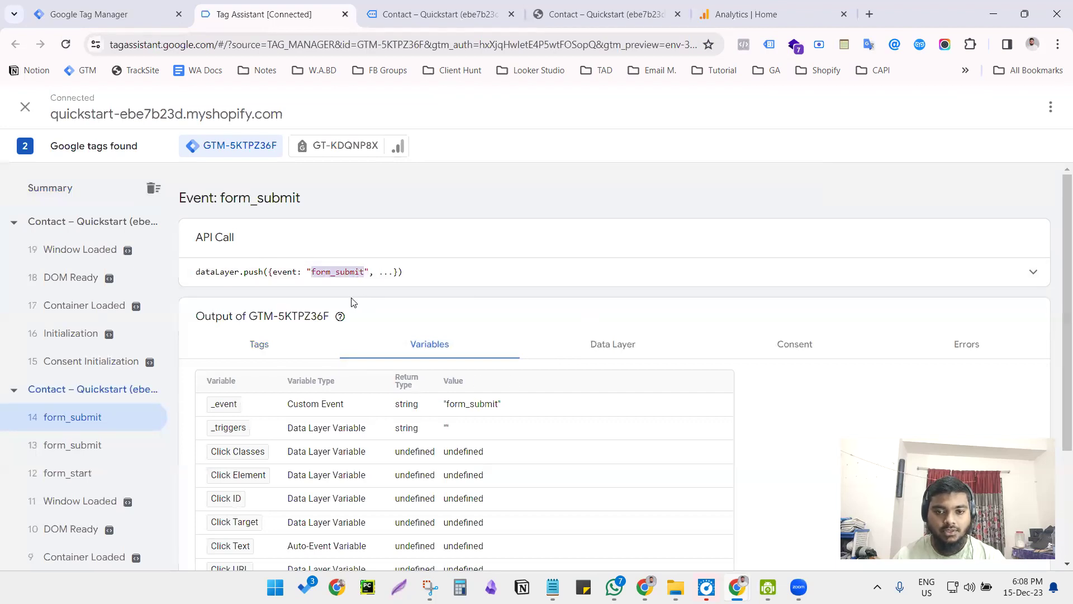
# Step: Look through the Forms group in Tag Manager's built-in variables configuration, then close it without changes
pyautogui.click(107, 14)
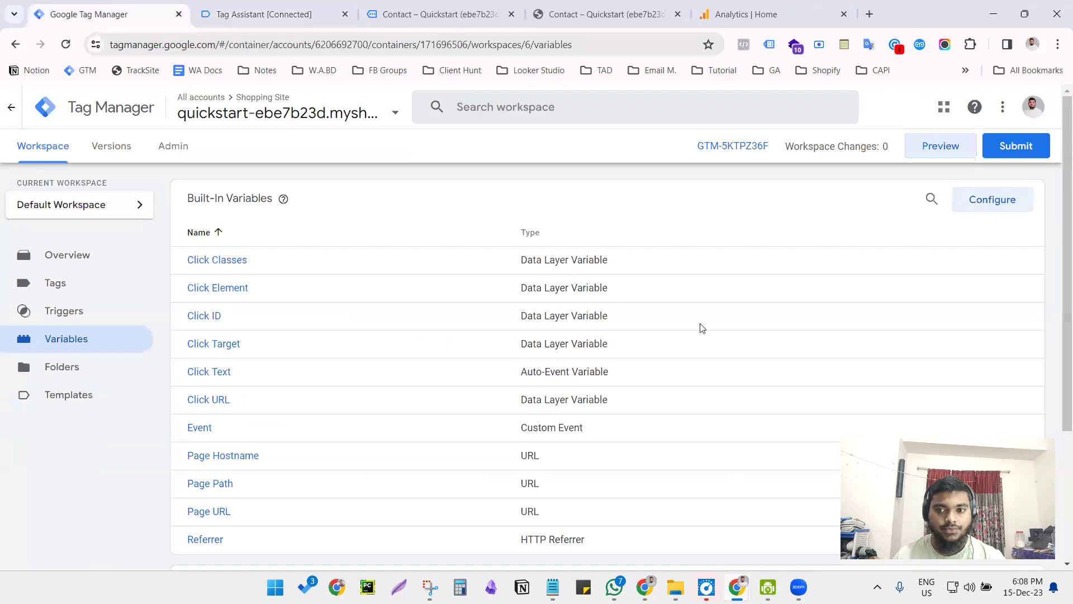
pyautogui.click(1022, 210)
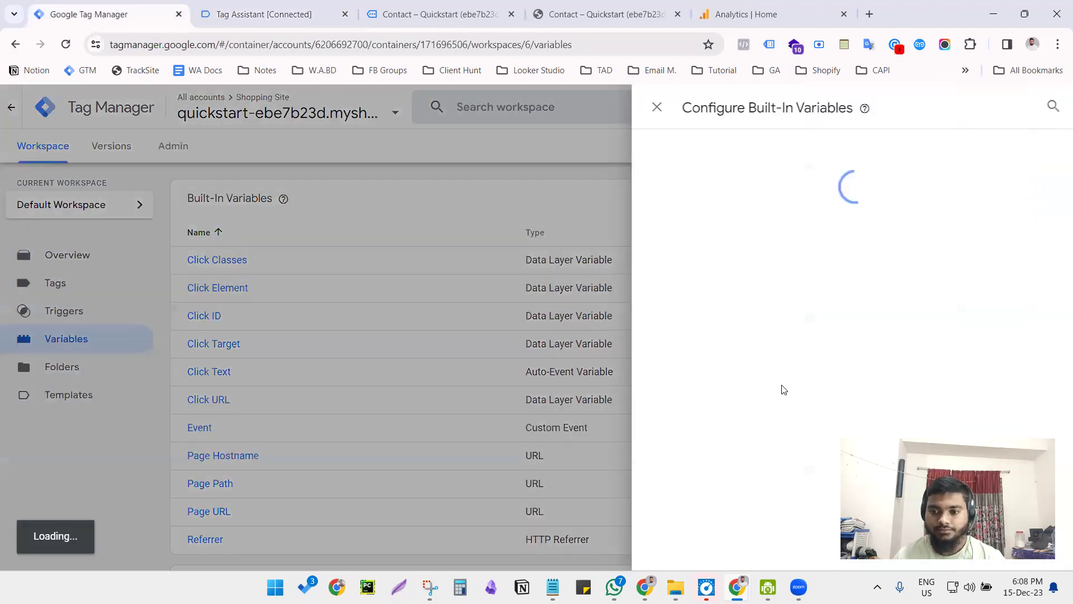
pyautogui.scroll(-5, 811, 348)
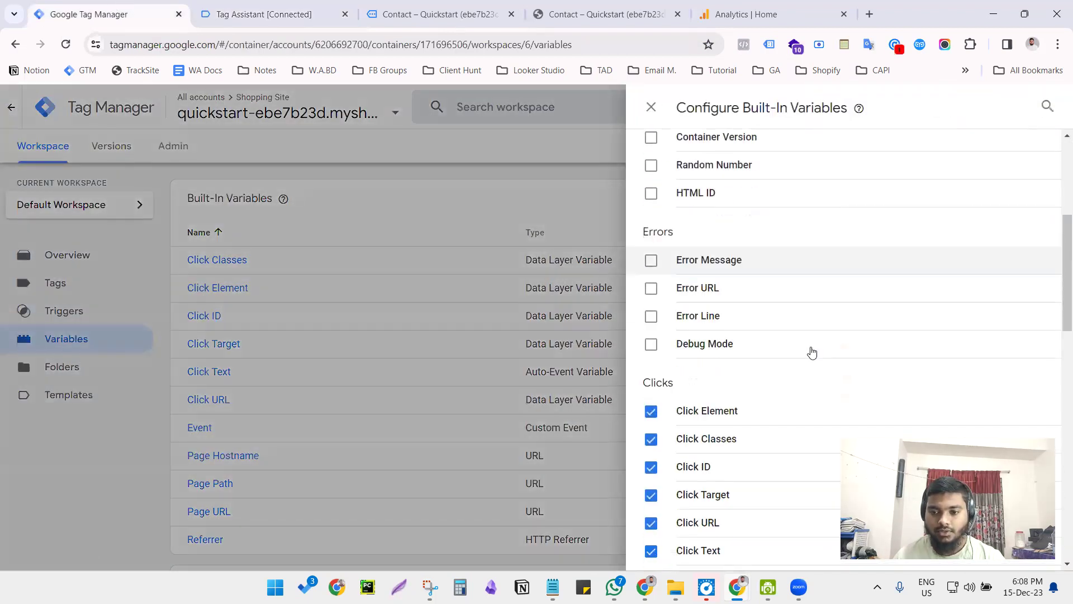
pyautogui.scroll(-6, 812, 351)
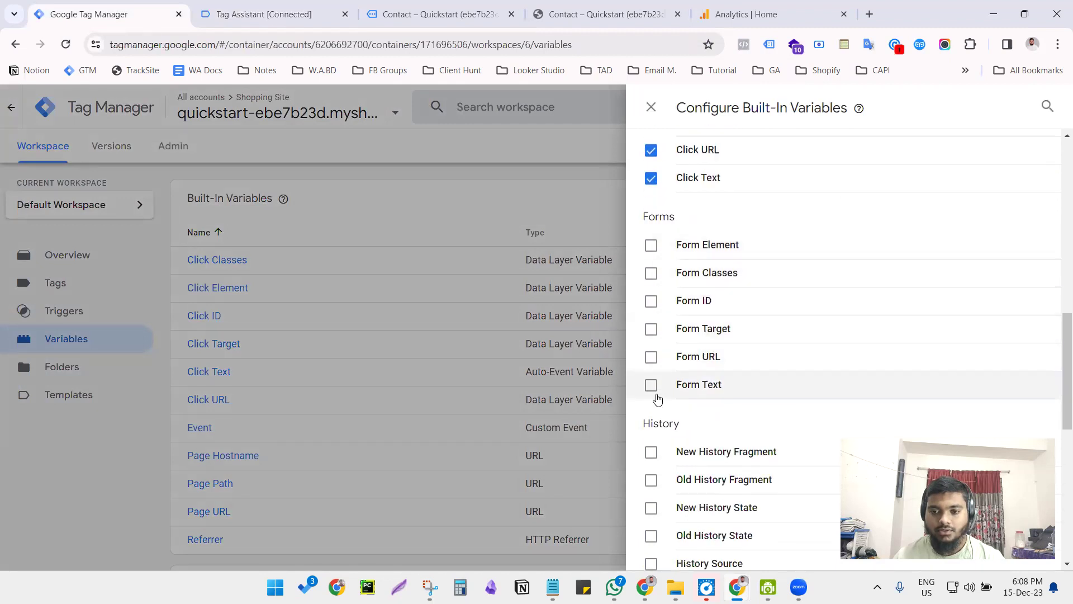
pyautogui.click(486, 224)
# Step: Return to the debugged Contact page and examine the thank-you message above the form
pyautogui.click(240, 17)
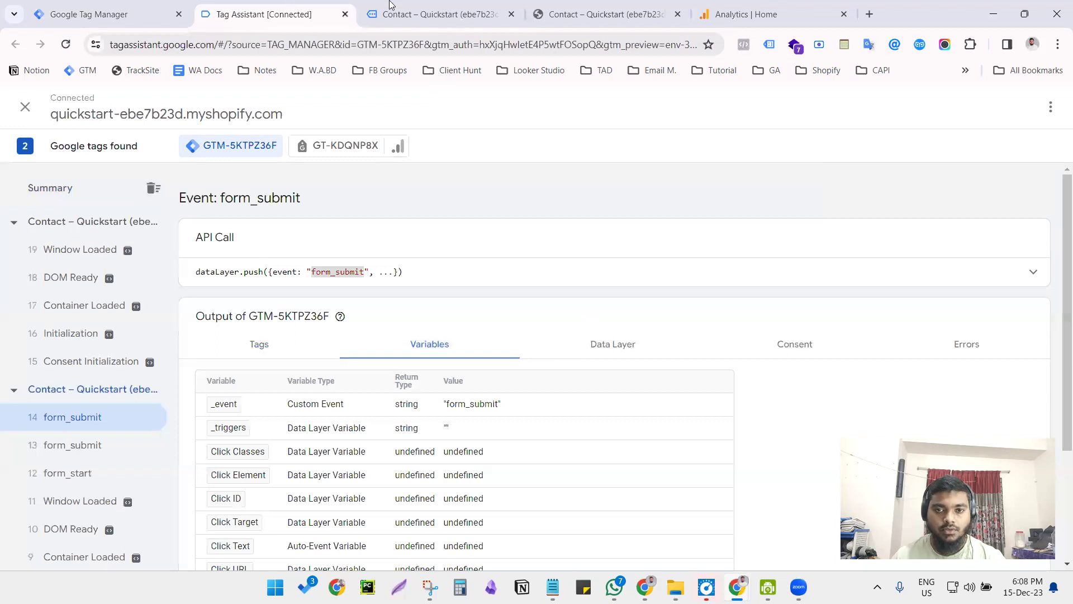
pyautogui.click(408, 15)
pyautogui.scroll(2, 467, 234)
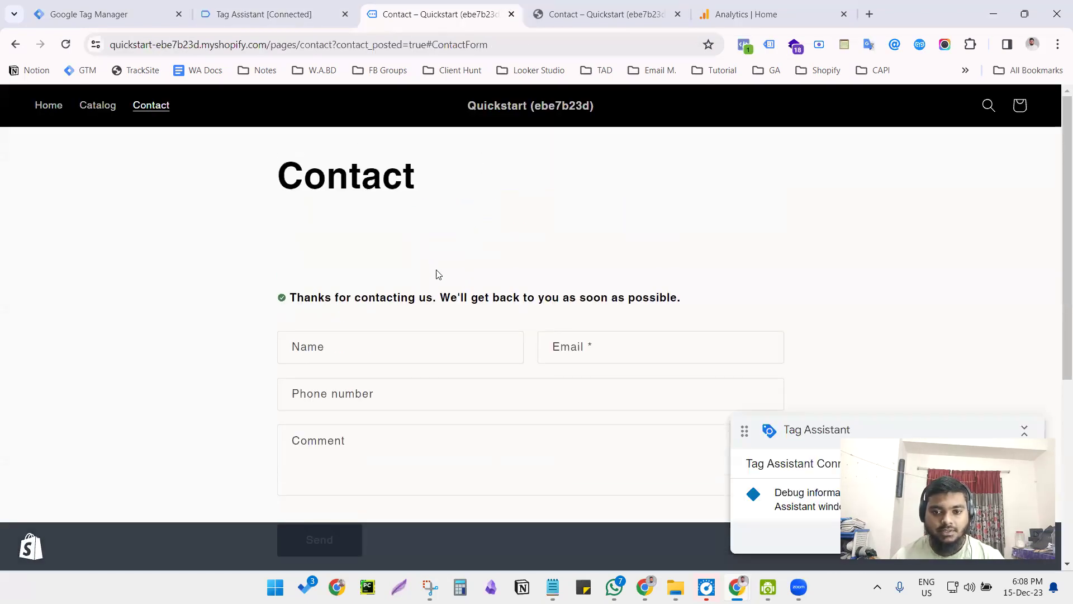
pyautogui.scroll(-2, 438, 274)
pyautogui.moveTo(270, 213); pyautogui.dragTo(708, 207)
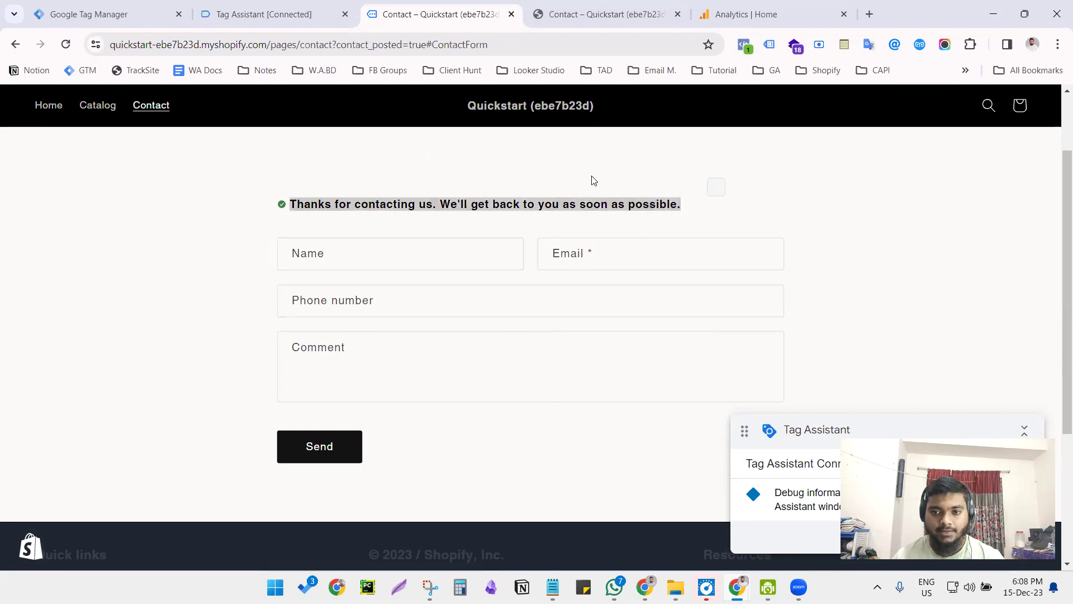
pyautogui.click(548, 195)
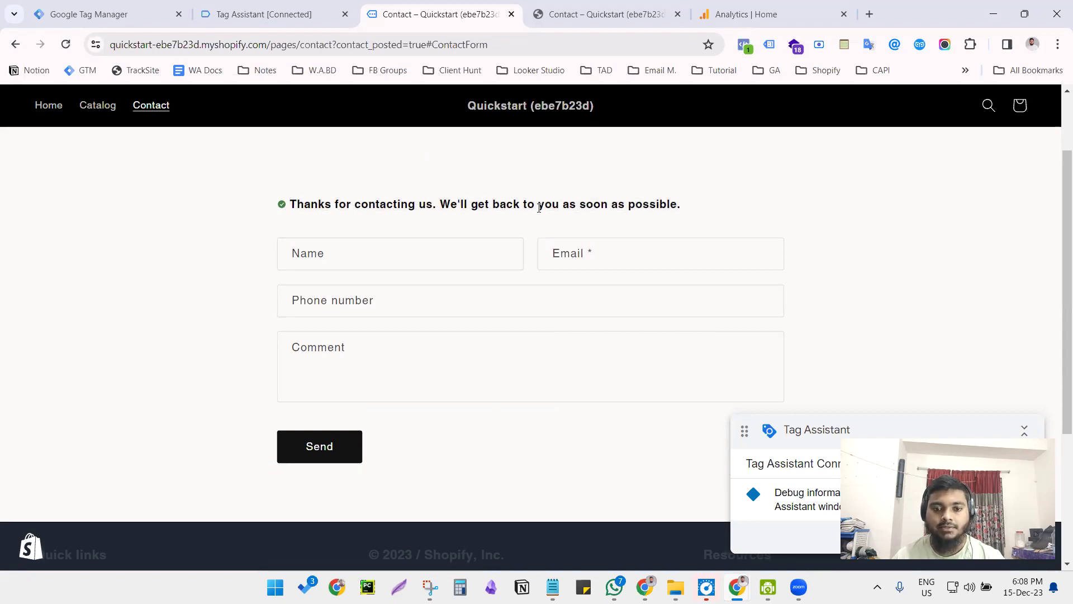
# Step: Inspect the "Thanks for contacting us" message and copy the CSS selector of its h2 element
pyautogui.rightClick(364, 208)
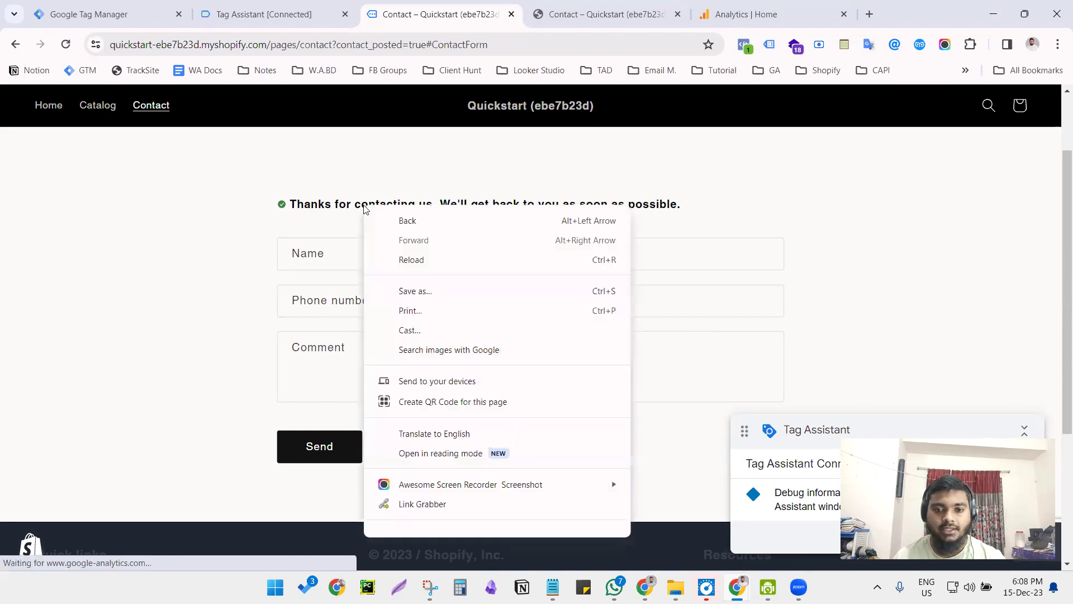
pyautogui.scroll(-1, 371, 383)
pyautogui.click(414, 523)
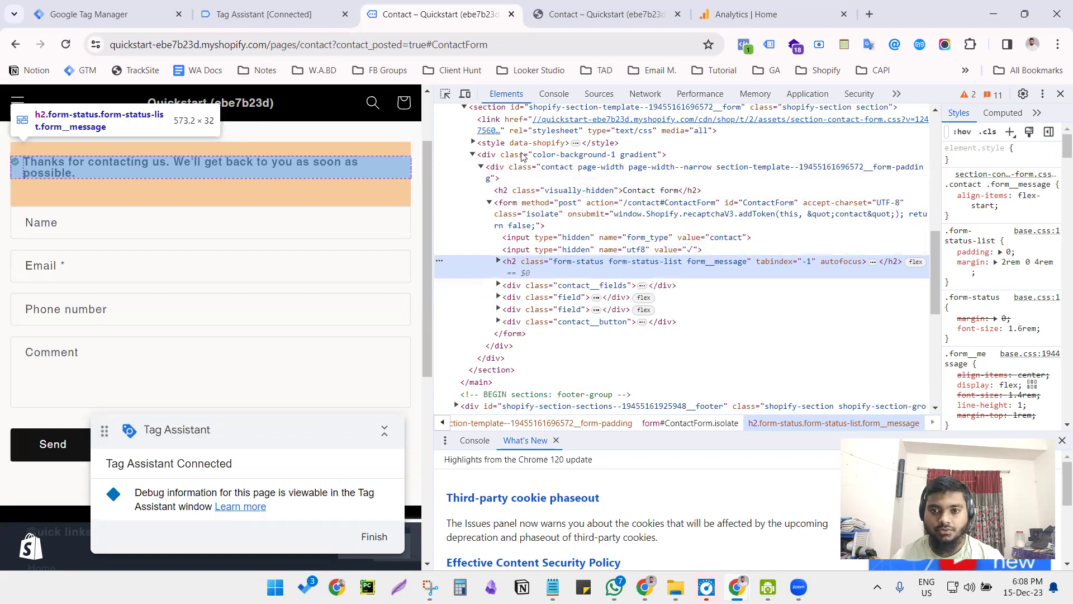
pyautogui.rightClick(581, 265)
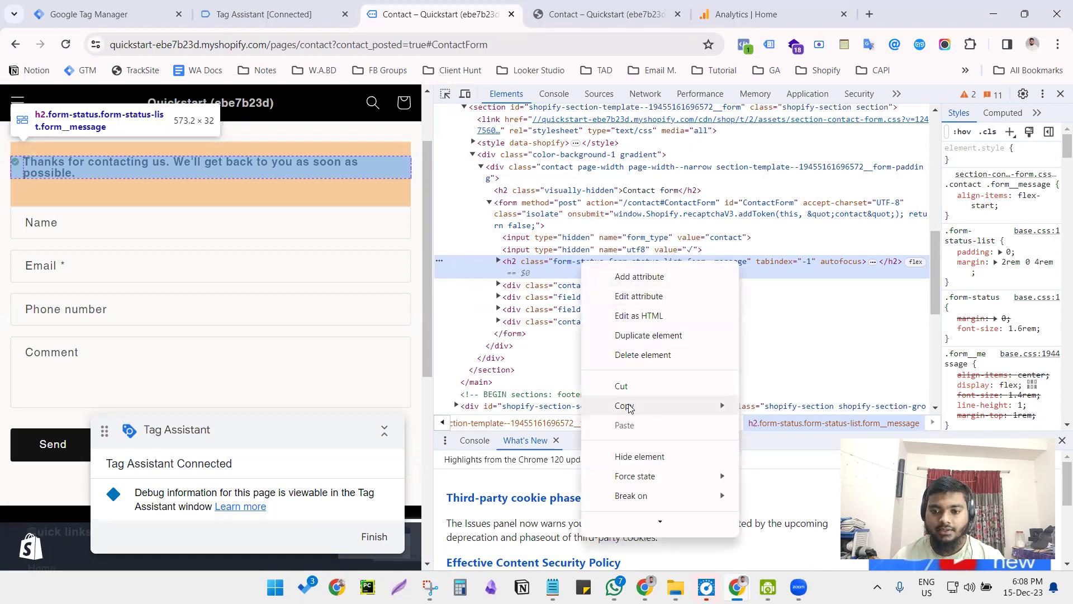
pyautogui.moveTo(642, 408)
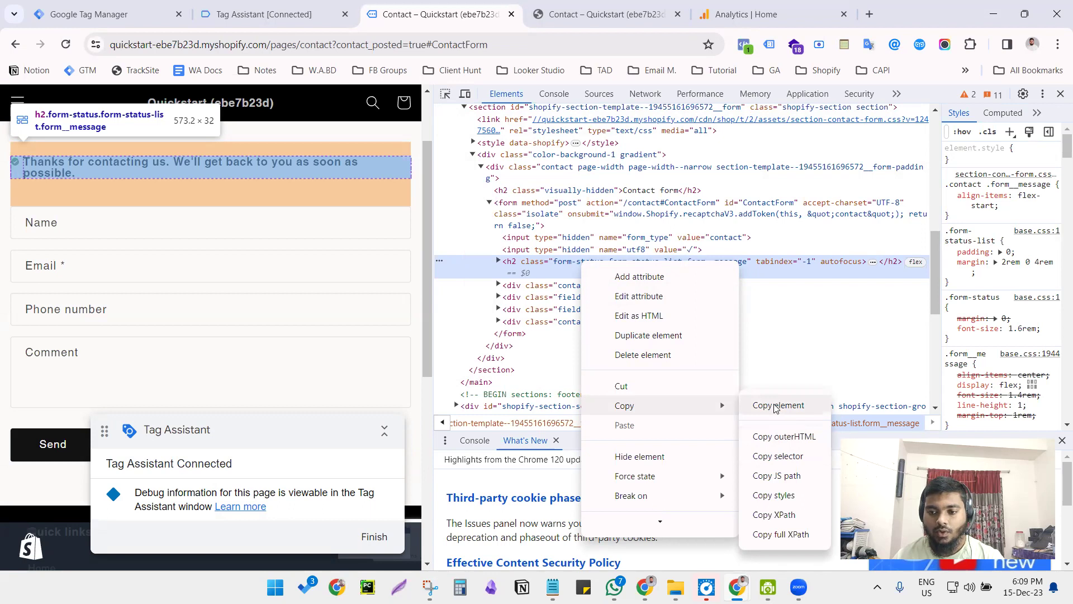
pyautogui.click(772, 457)
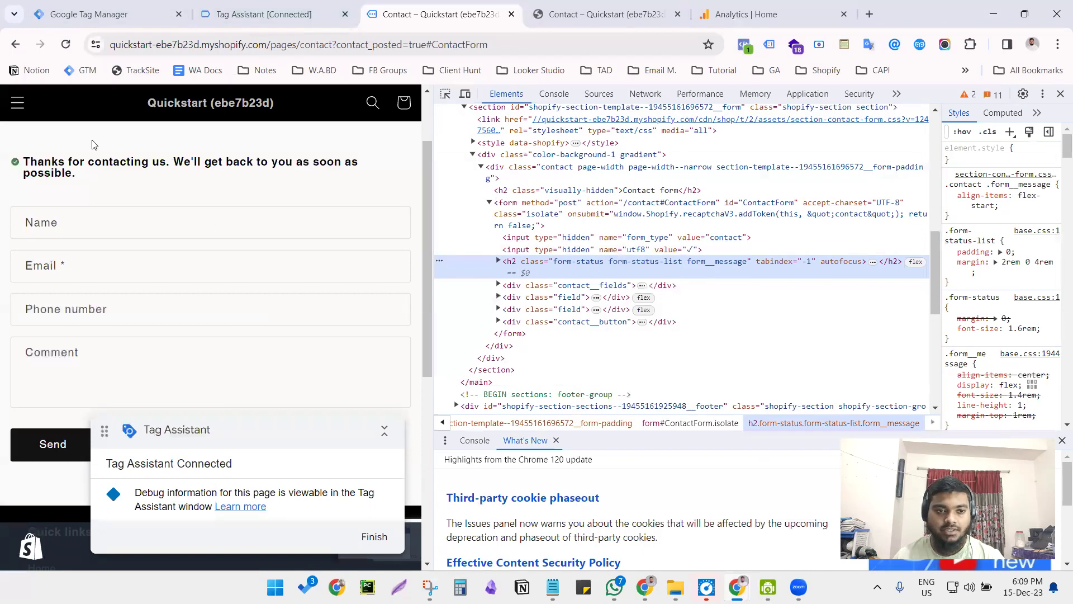
# Step: Create a new trigger in Tag Manager and choose Element Visibility as its trigger type
pyautogui.click(151, 12)
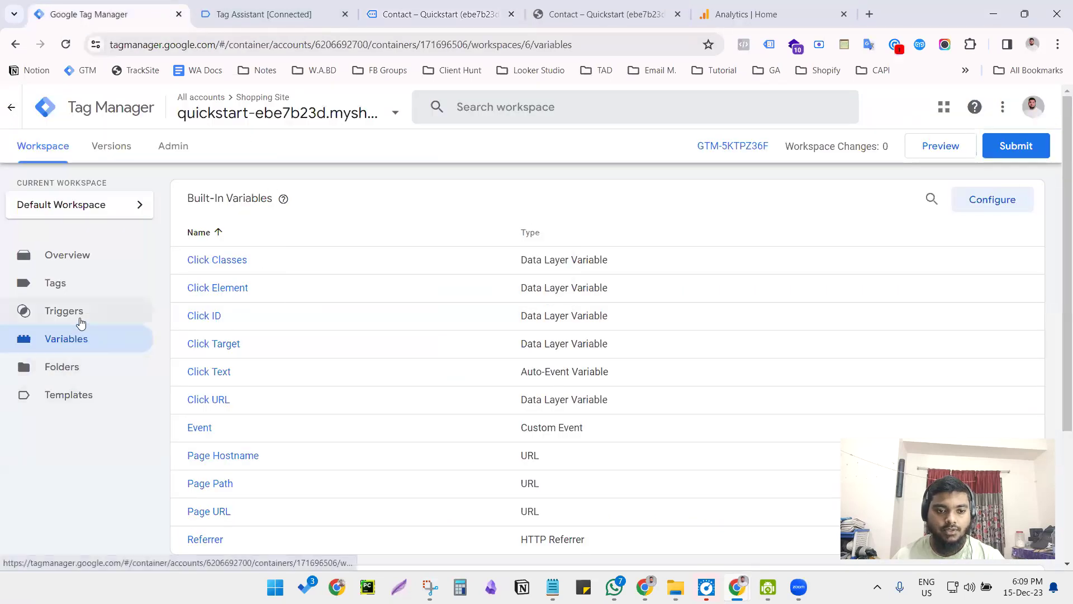
pyautogui.click(33, 314)
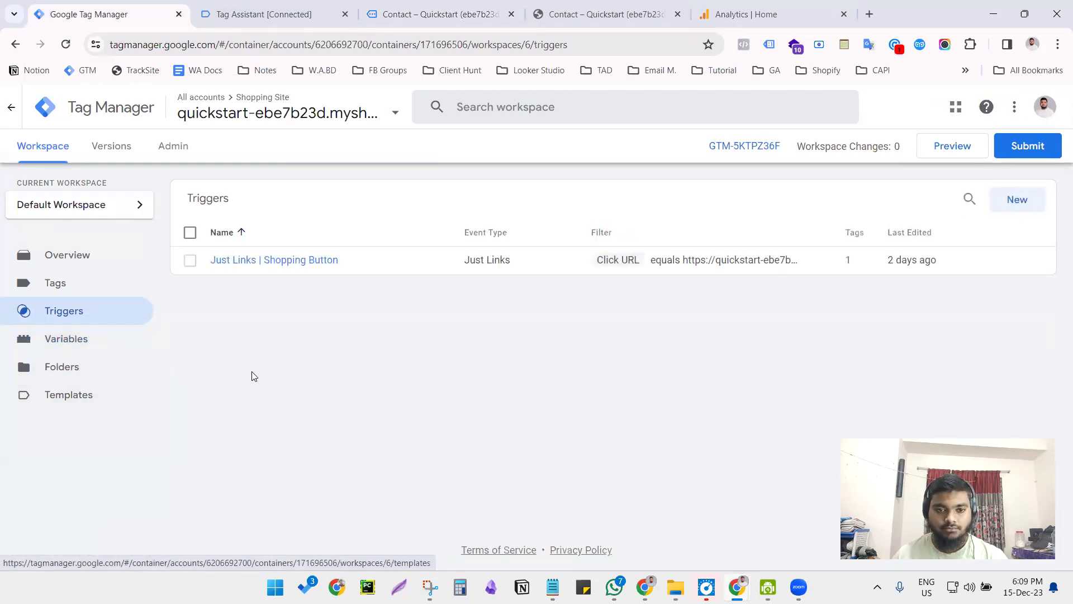
pyautogui.click(1016, 202)
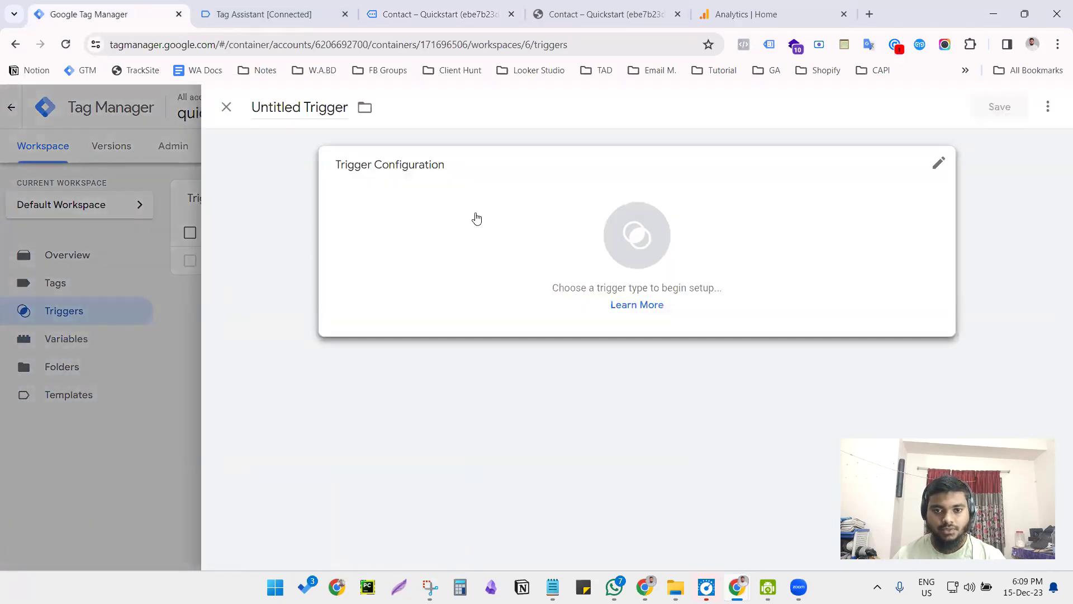
pyautogui.click(475, 223)
pyautogui.scroll(-3, 777, 316)
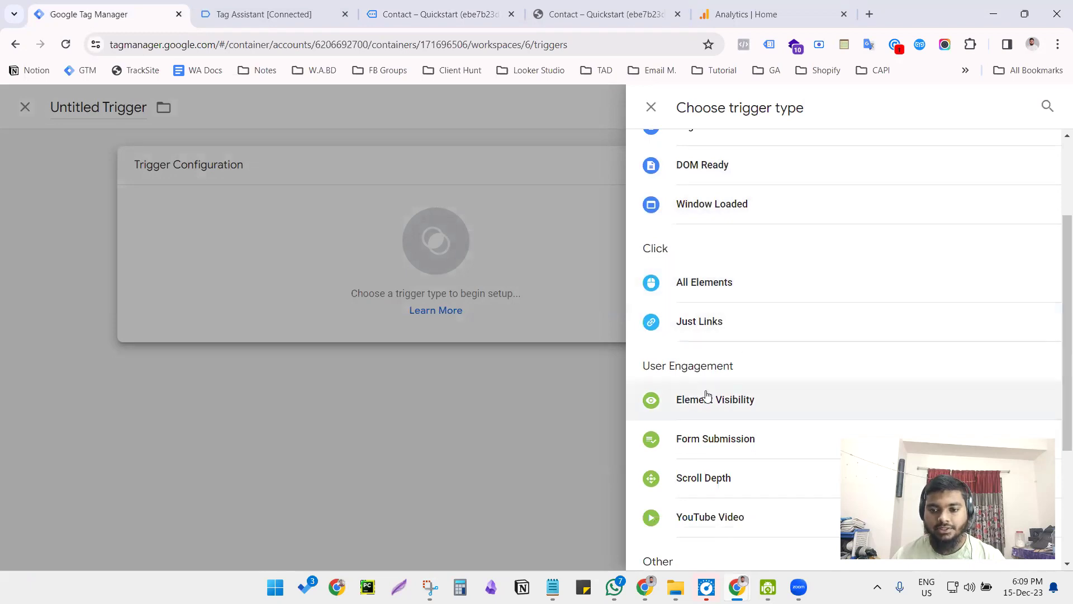
pyautogui.click(725, 403)
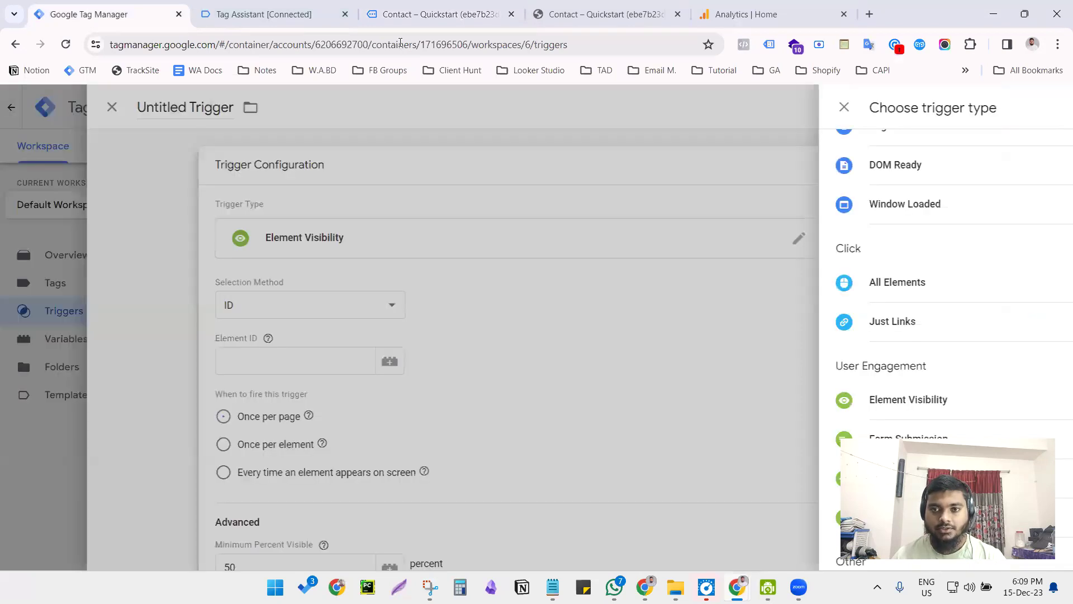
# Step: Examine the thank-you message on the debugged Contact page, then return to the trigger in Tag Manager
pyautogui.hotkey('ctrl', 'Tab')
pyautogui.hotkey('ctrl', 'Tab')
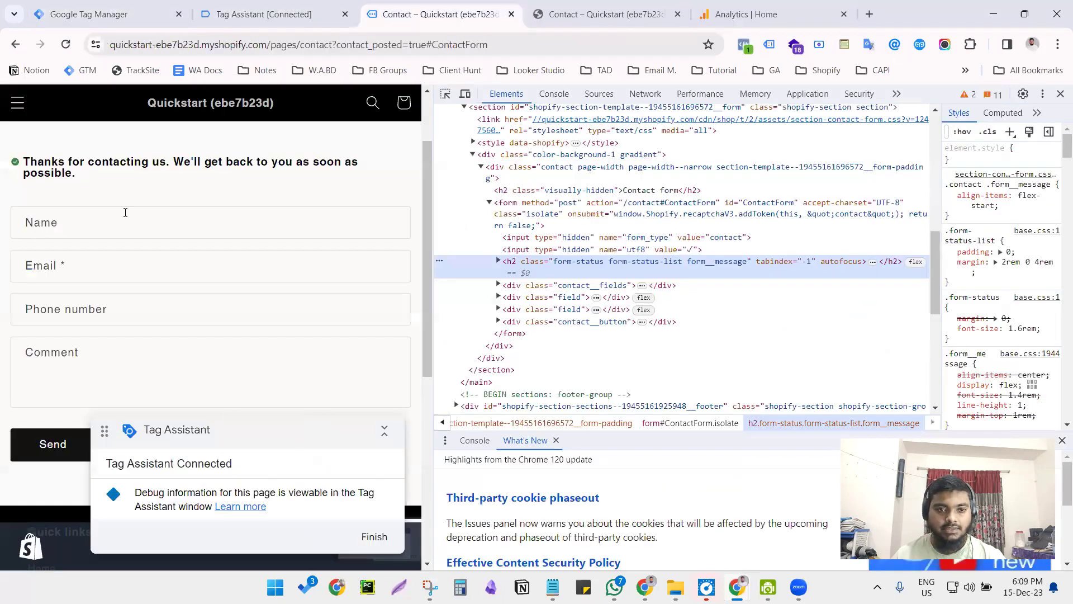
pyautogui.moveTo(15, 162); pyautogui.dragTo(88, 177)
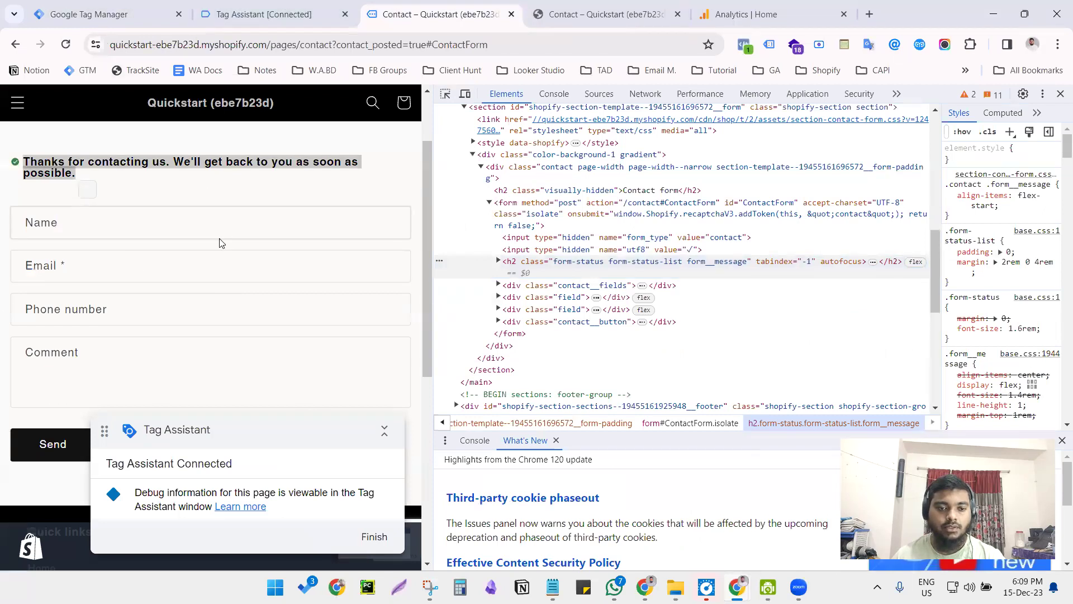
pyautogui.hotkey('ctrl', 'shift', 'Tab')
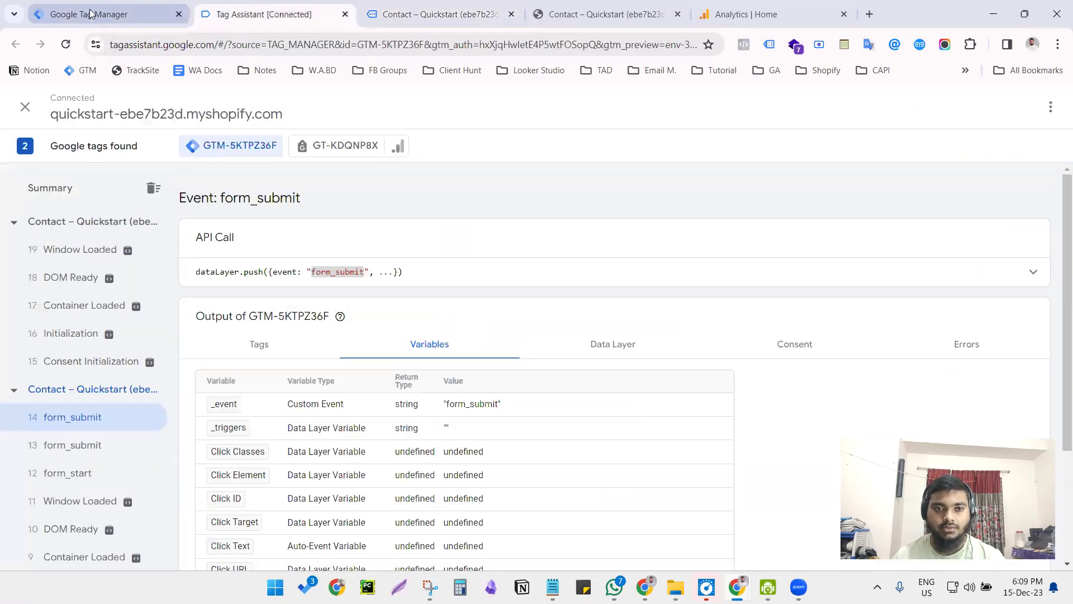
pyautogui.hotkey('ctrl', 'shift', 'Tab')
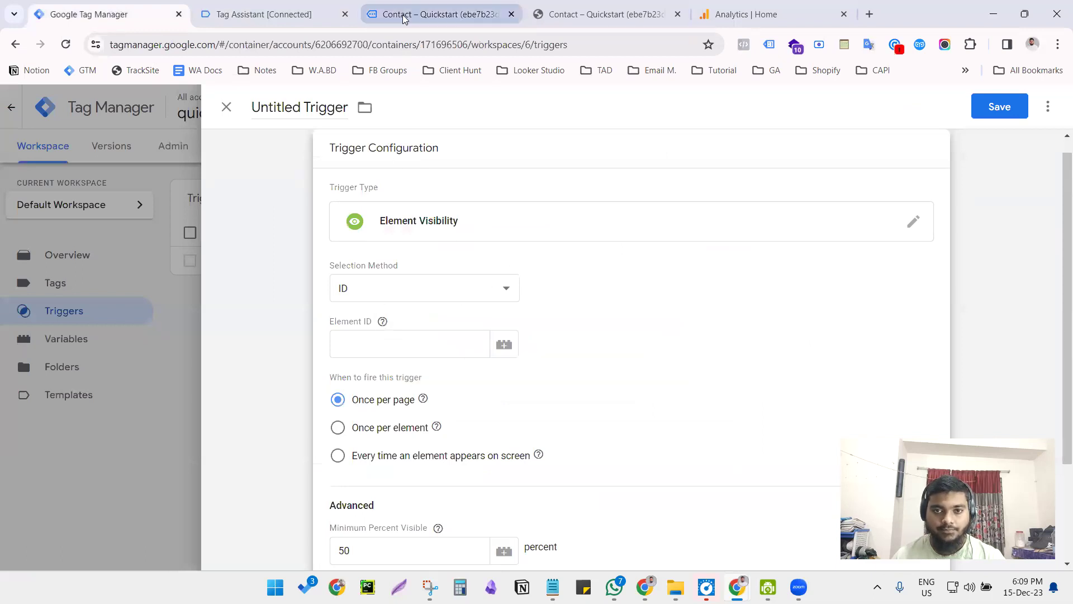
# Step: Set the trigger's selection method to CSS Selector and its element selector to #ContactForm
pyautogui.click(369, 279)
pyautogui.click(383, 334)
pyautogui.click(353, 297)
pyautogui.click(351, 322)
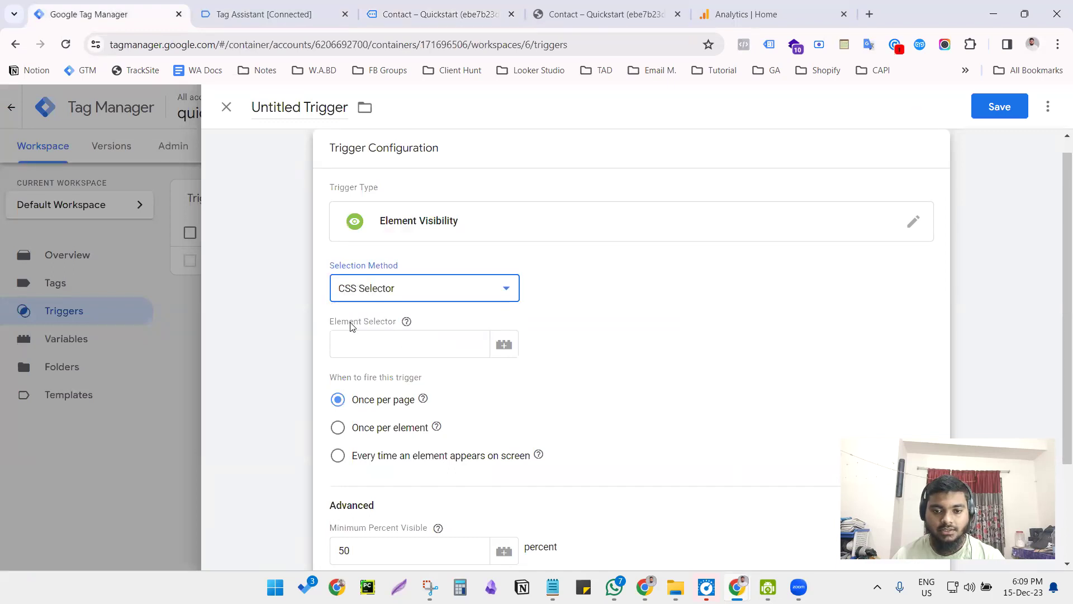
pyautogui.click(373, 345)
pyautogui.write('#ContactForm > h2')
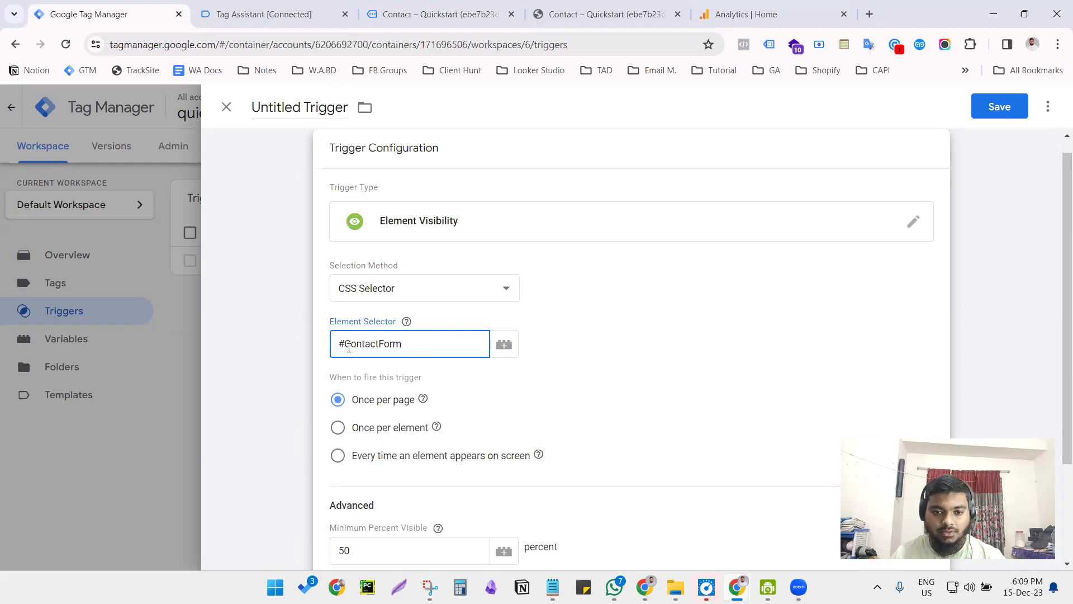
pyautogui.moveTo(414, 346); pyautogui.dragTo(310, 352)
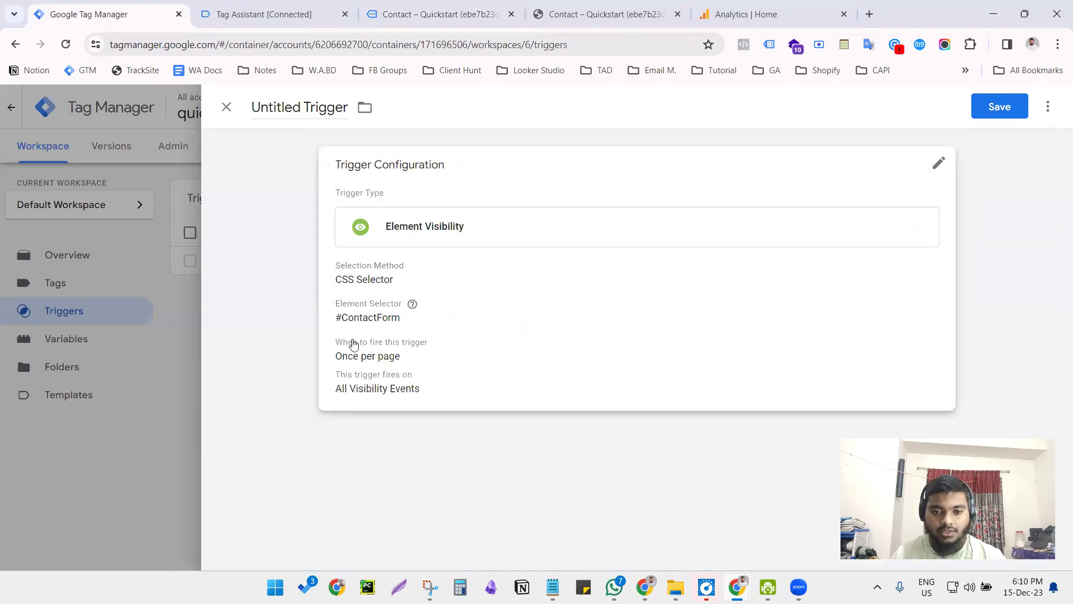
pyautogui.click(508, 294)
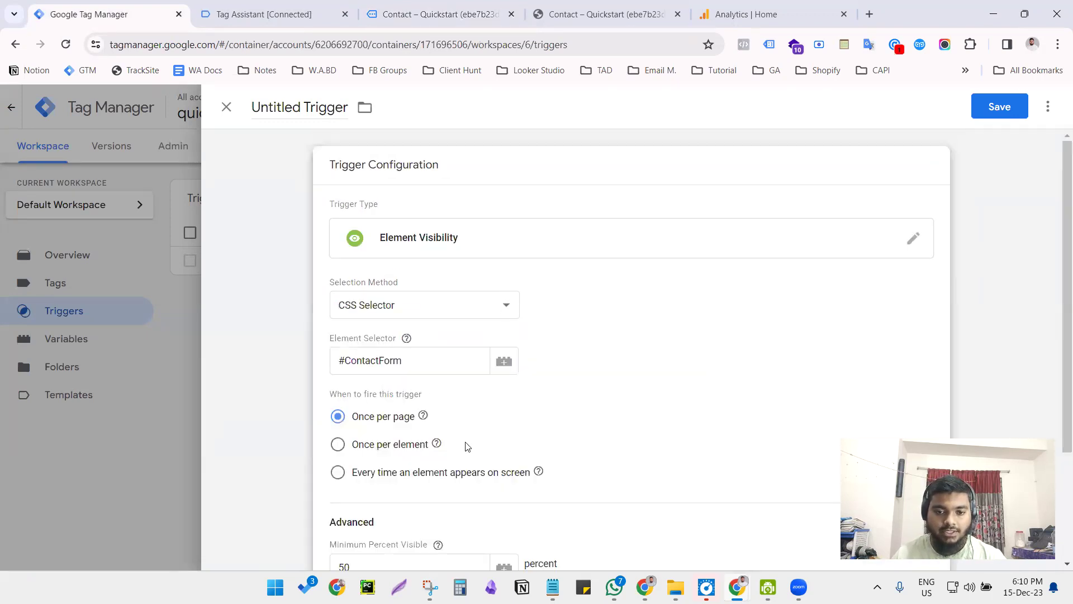
# Step: Review the trigger's firing and visibility options, and compare them with the thank-you message on the debugged Contact page
pyautogui.scroll(-1, 441, 452)
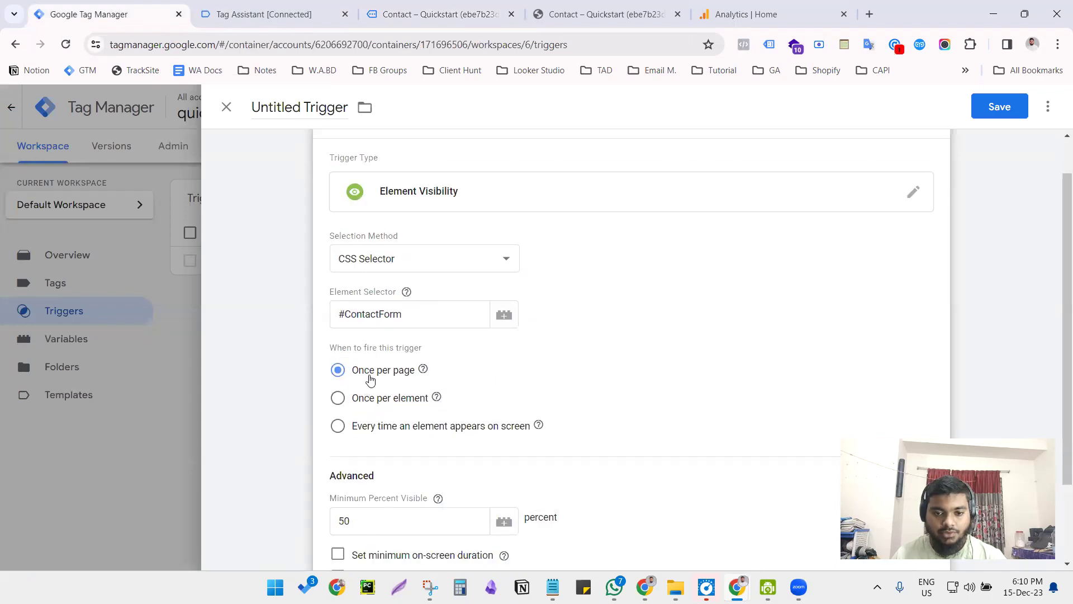
pyautogui.scroll(-2, 532, 355)
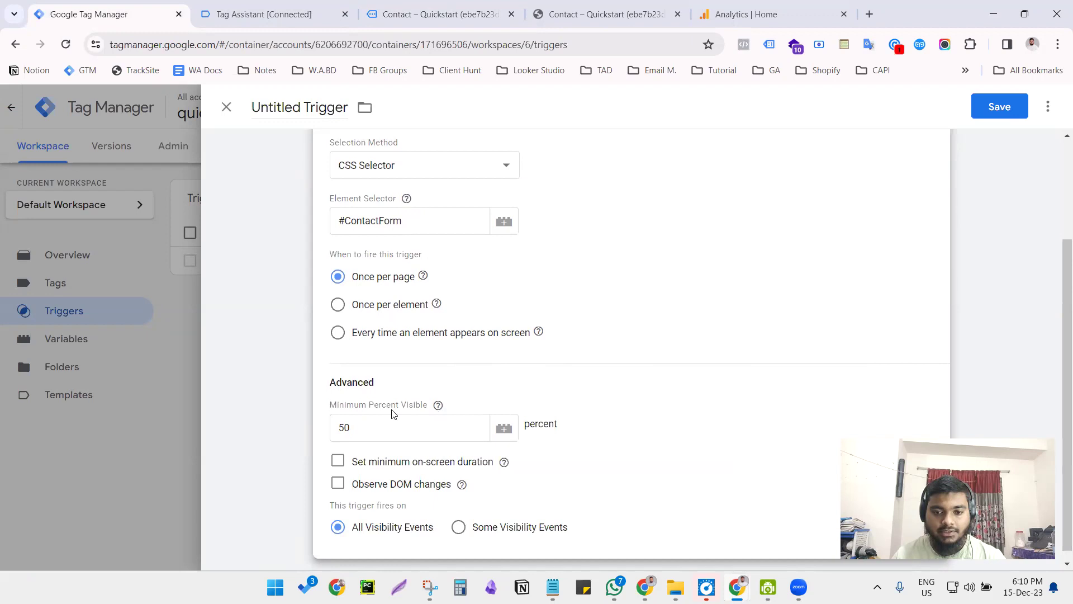
pyautogui.click(263, 14)
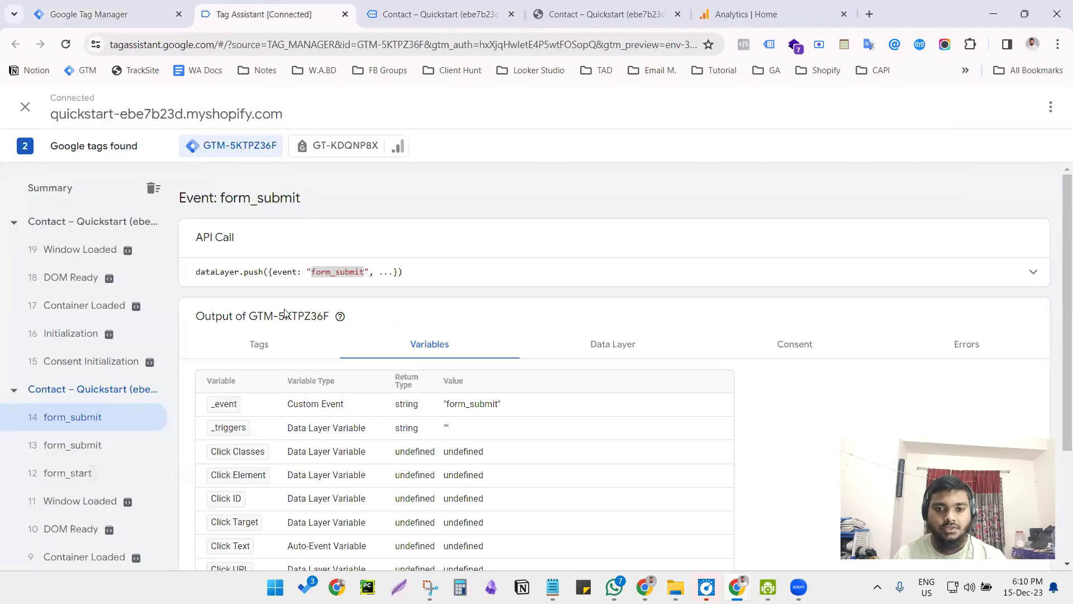
pyautogui.click(439, 14)
pyautogui.scroll(2, 112, 249)
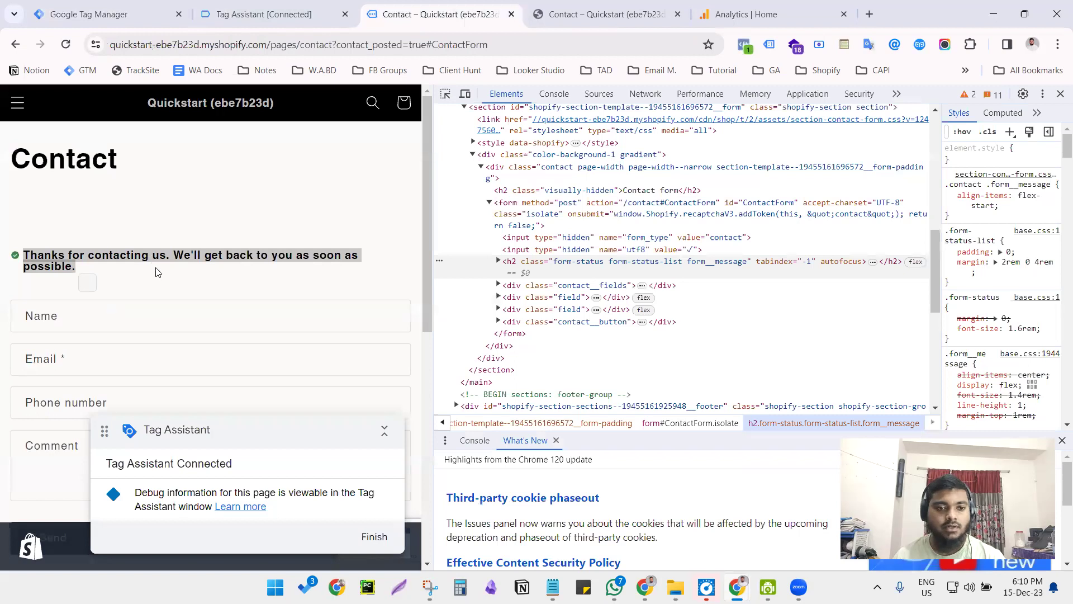
pyautogui.click(263, 11)
pyautogui.click(93, 5)
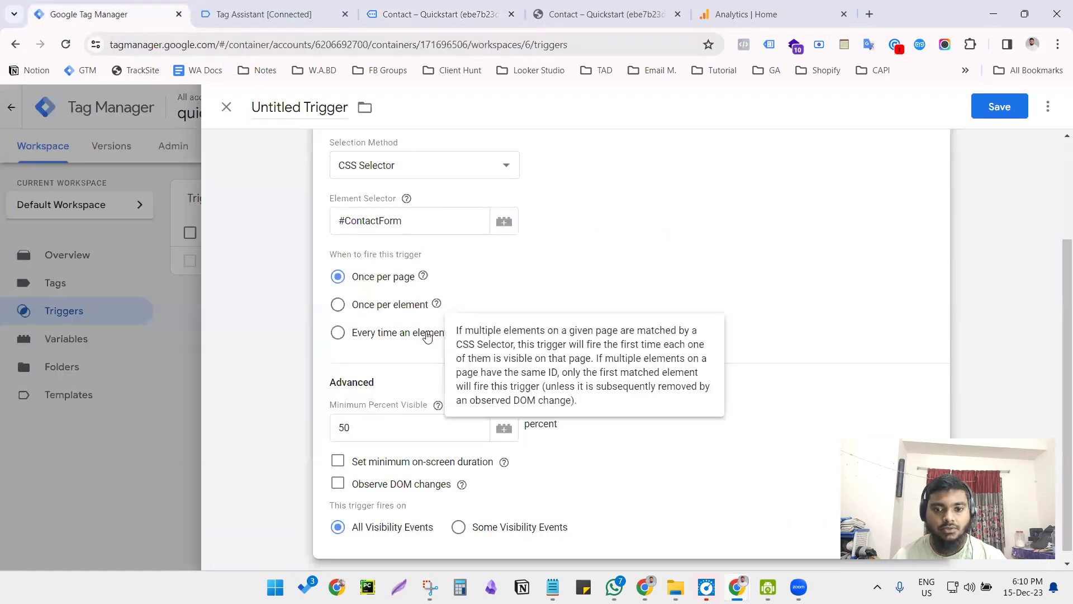
# Step: Set the trigger's minimum percent visible to 10
pyautogui.doubleClick(396, 427)
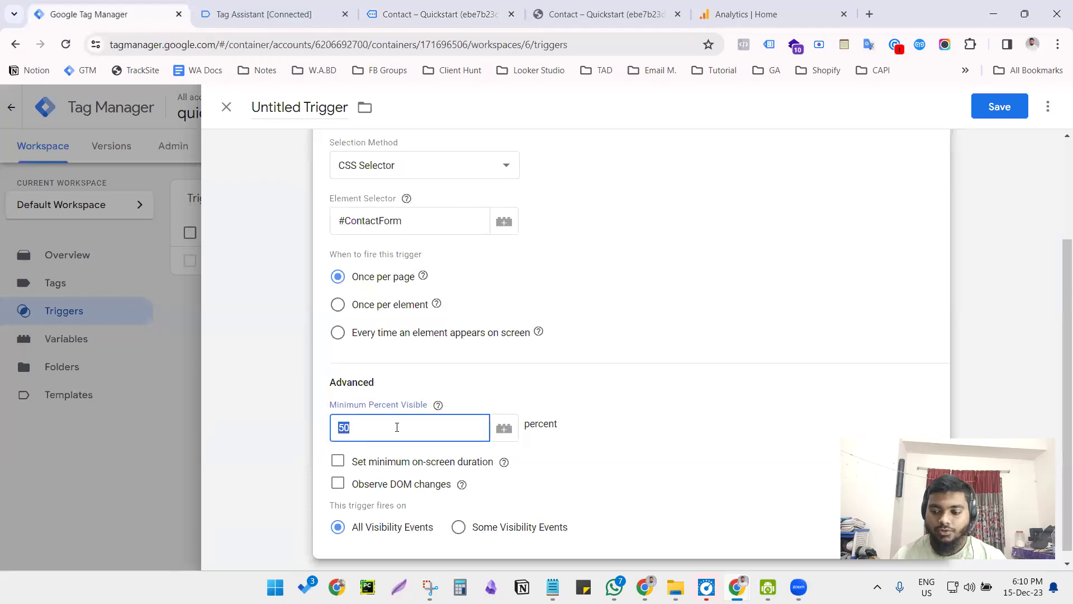
pyautogui.click(397, 427)
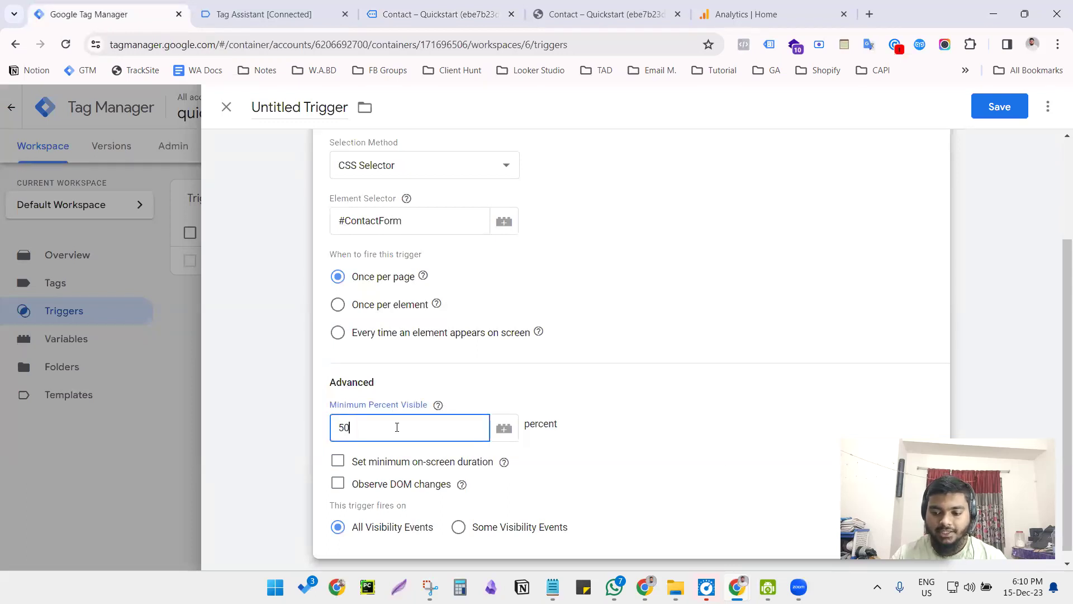
pyautogui.write('10')
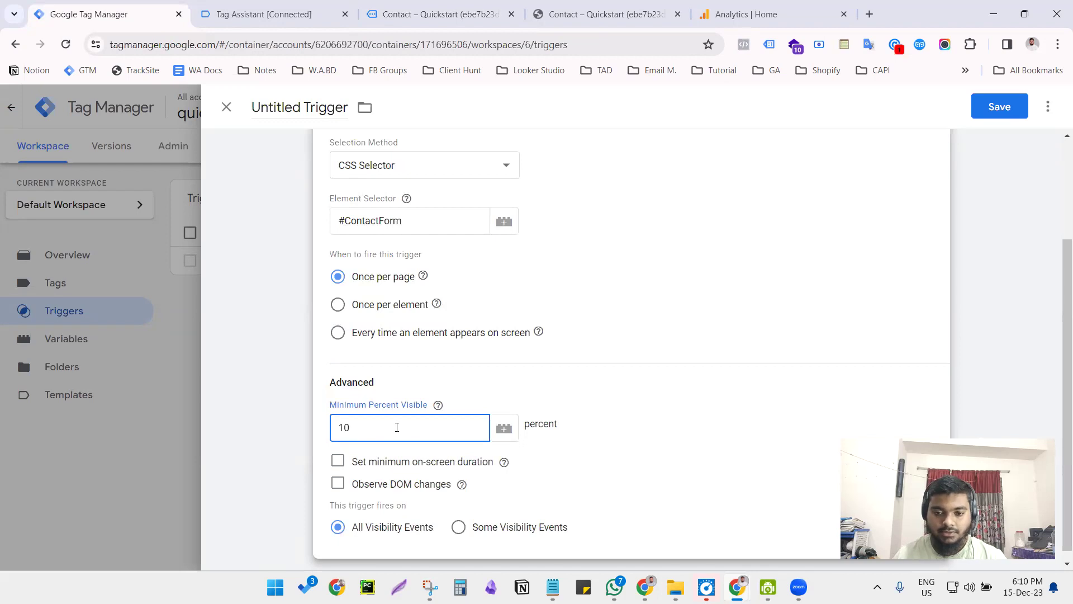
pyautogui.scroll(-1, 475, 444)
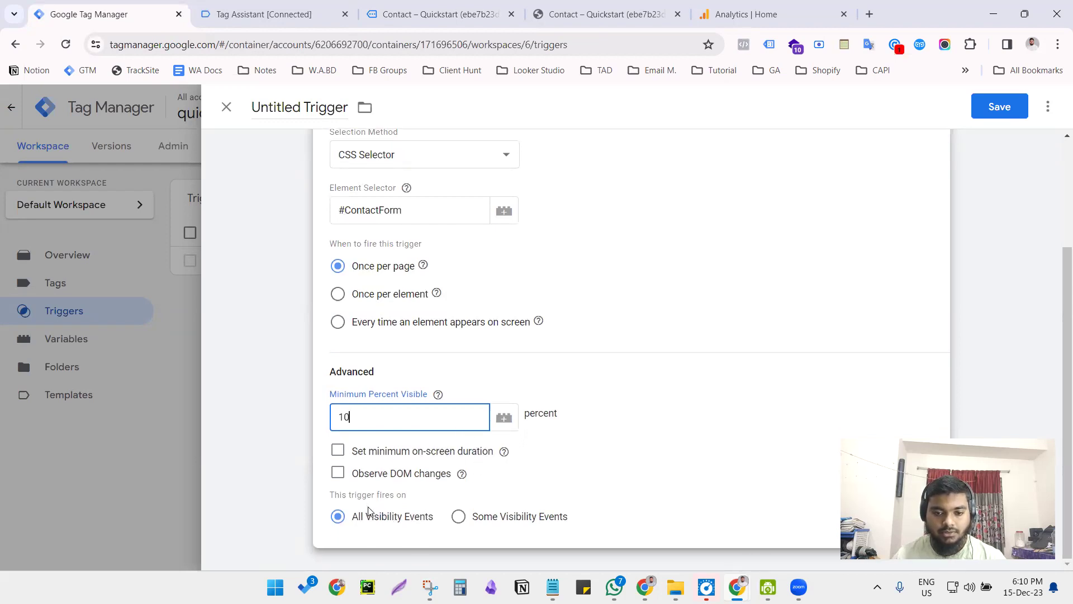
pyautogui.click(458, 515)
pyautogui.scroll(-1, 583, 464)
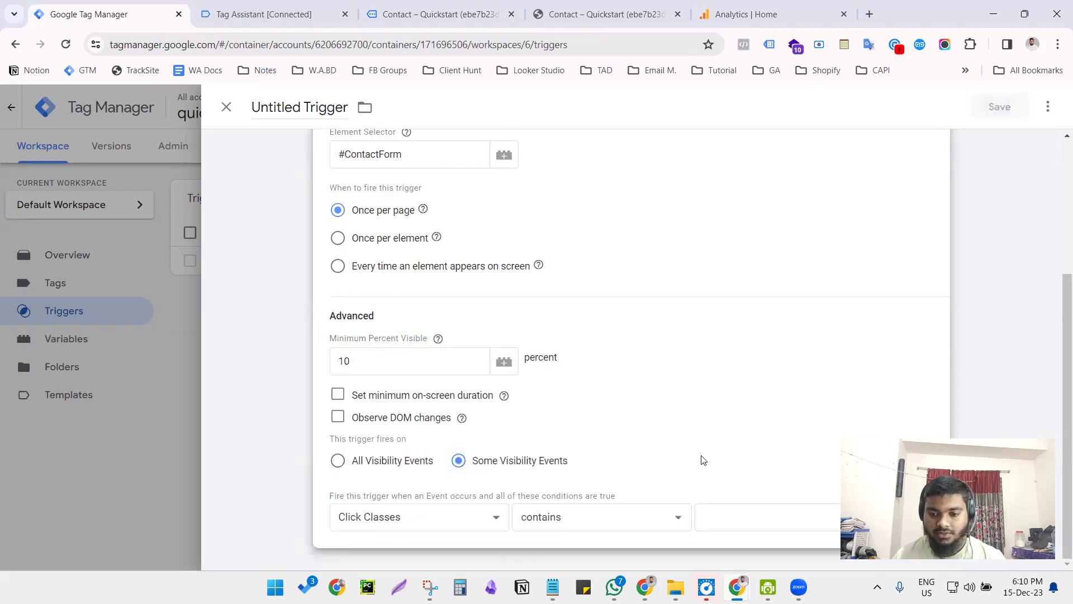
pyautogui.scroll(1, 340, 474)
pyautogui.scroll(-1, 339, 474)
pyautogui.scroll(1, 339, 474)
pyautogui.click(338, 516)
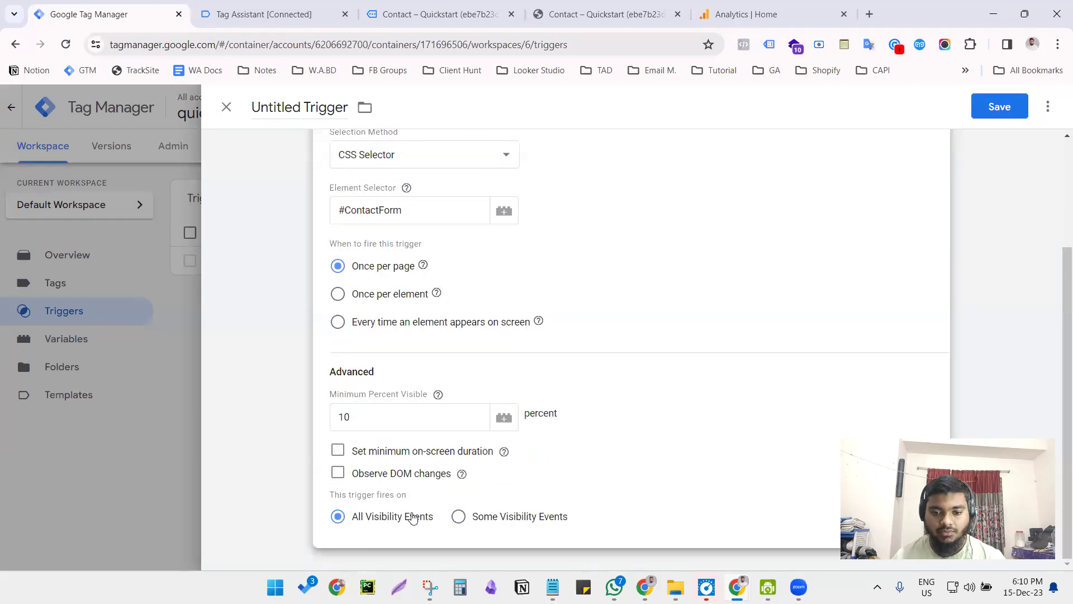
# Step: Save the trigger under the name "Element Visibility for Form Tracking"
pyautogui.scroll(3, 642, 350)
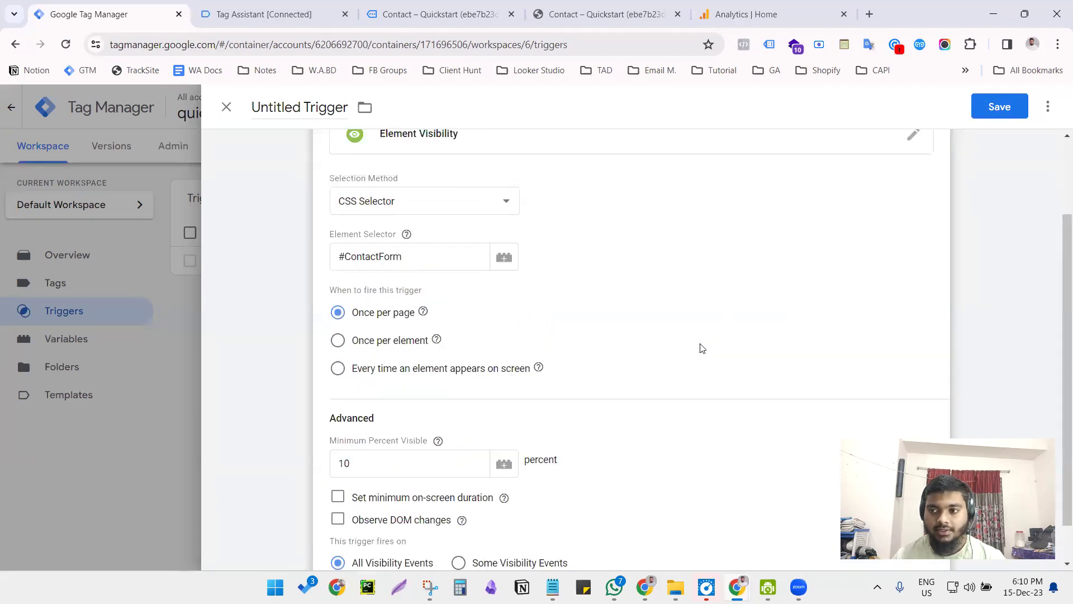
pyautogui.click(999, 106)
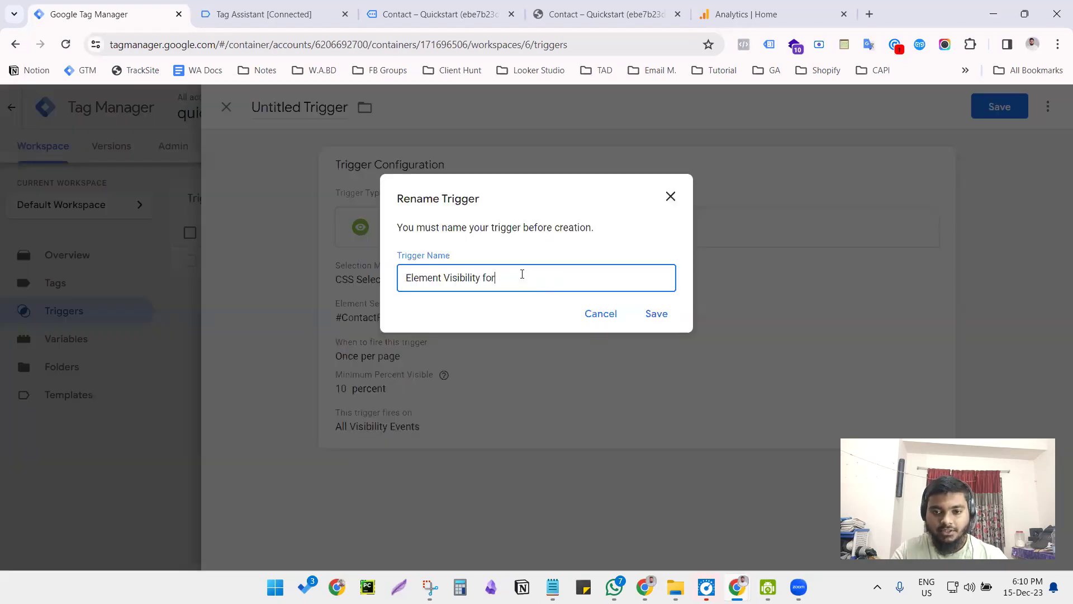
pyautogui.write('for Form Tracking')
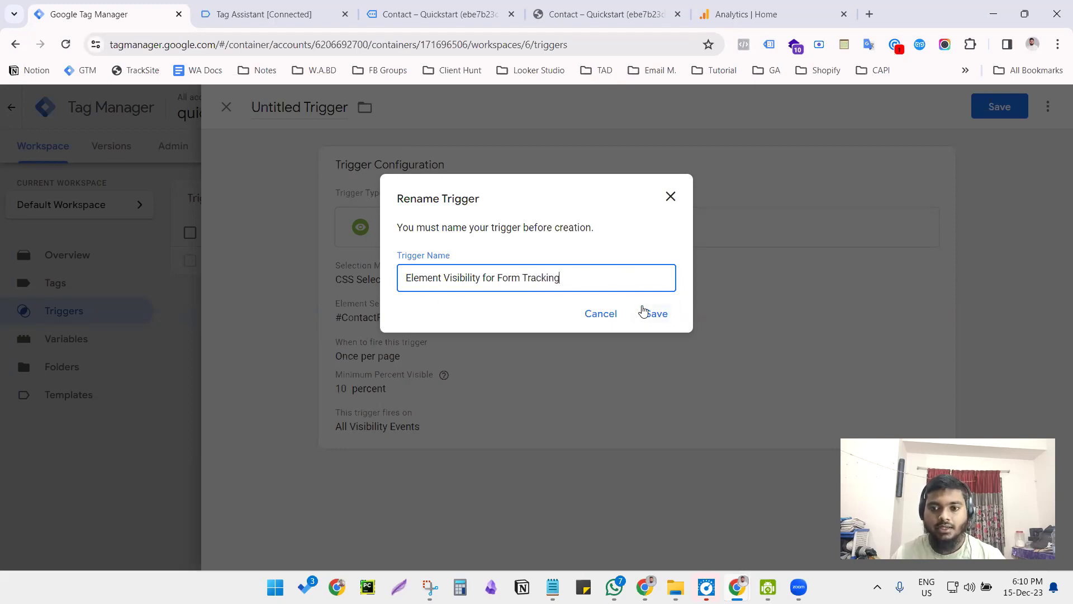
pyautogui.click(653, 314)
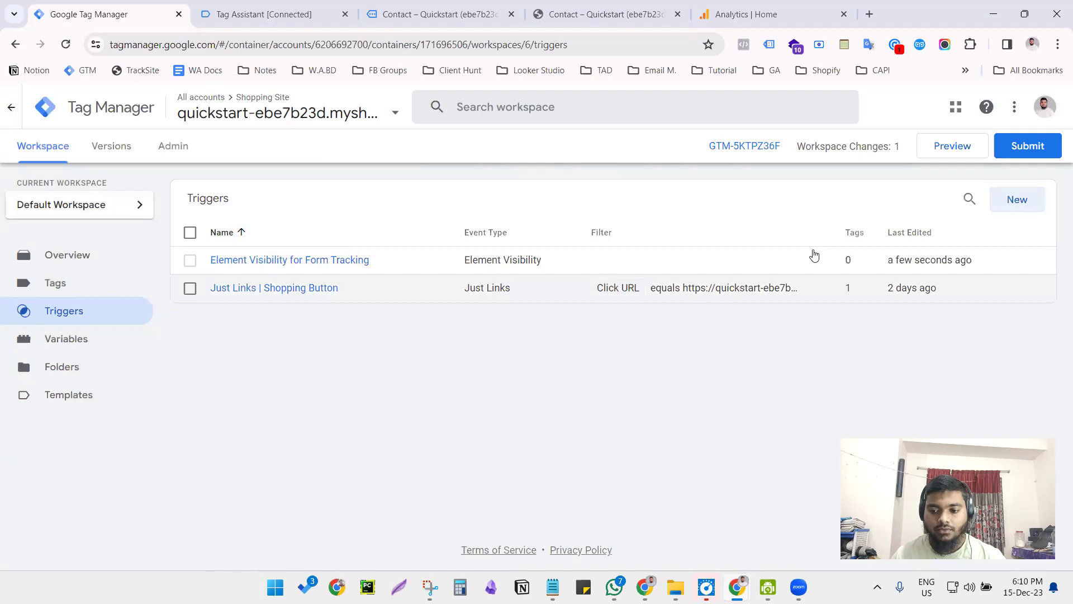
pyautogui.click(62, 284)
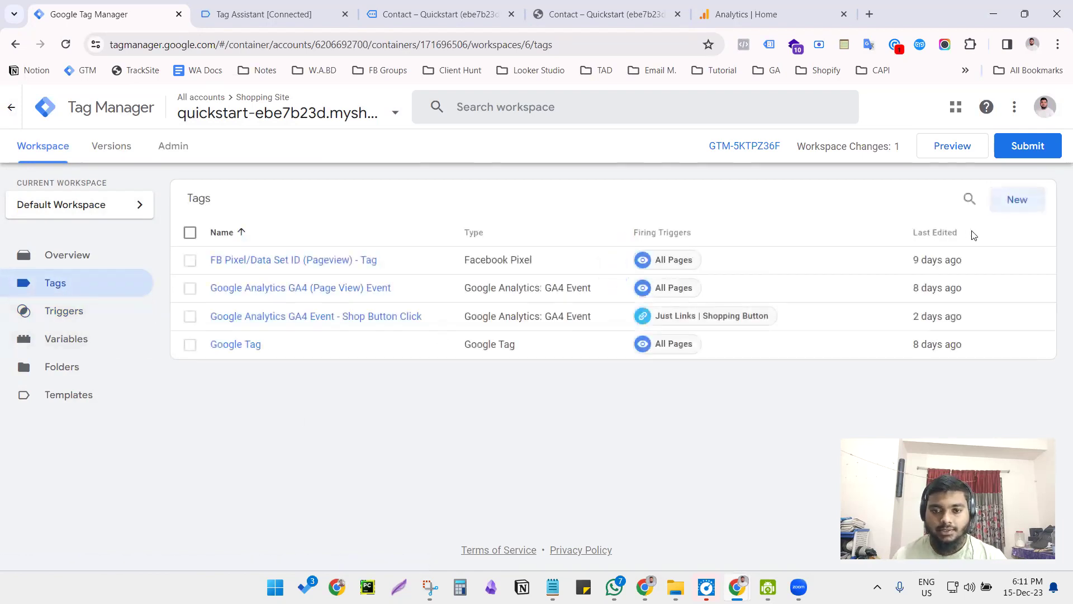
pyautogui.click(1011, 205)
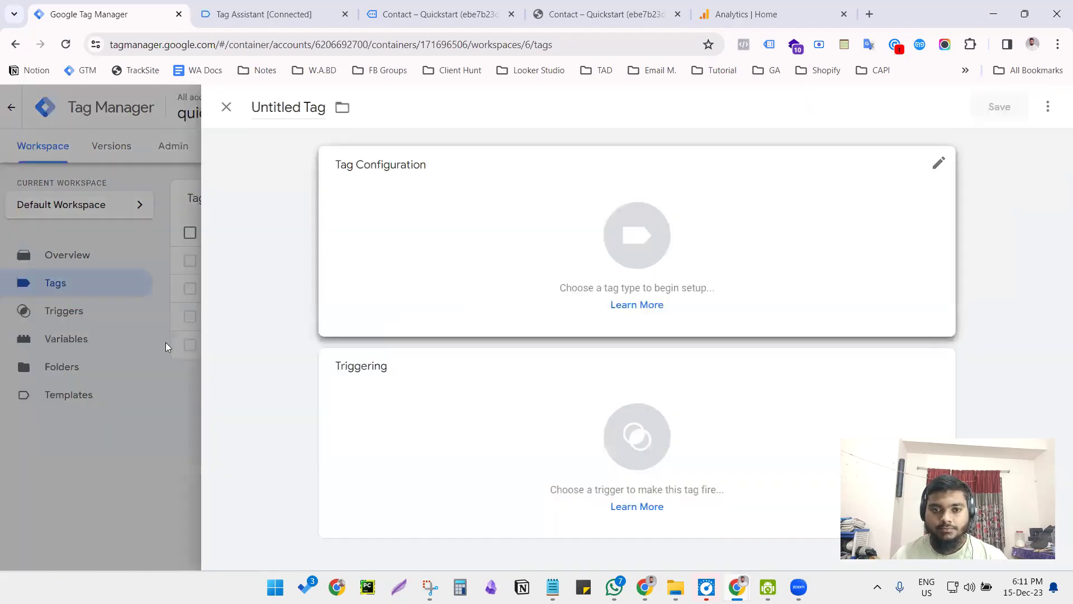
pyautogui.click(83, 342)
# Step: Copy the measurement ID from the "Google Analytics GA4 (Page View) Event" tag and close the tag without changes
pyautogui.click(746, 13)
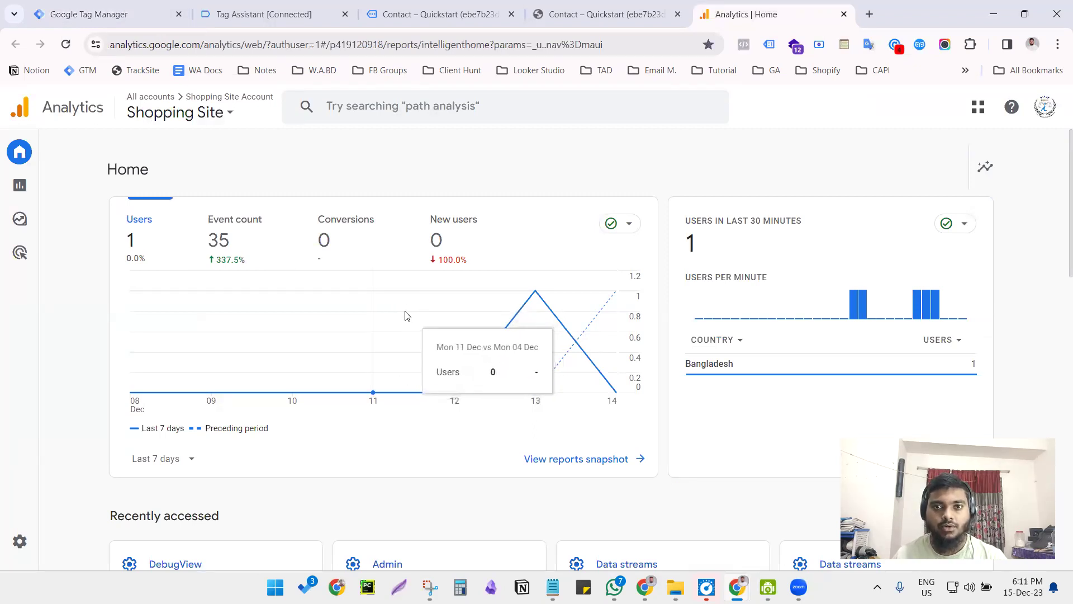
pyautogui.click(94, 15)
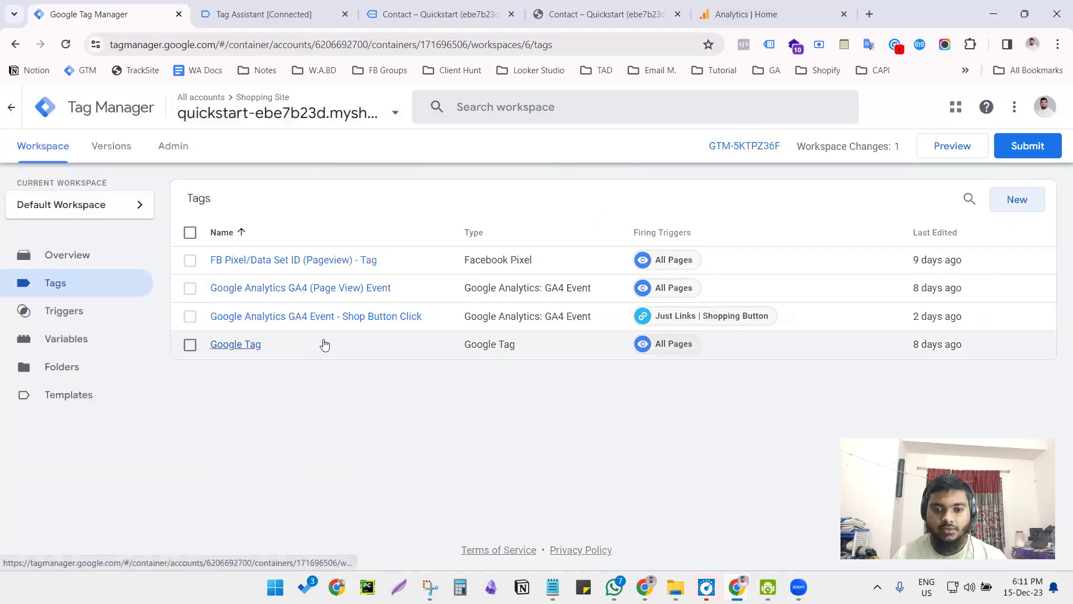
pyautogui.click(278, 288)
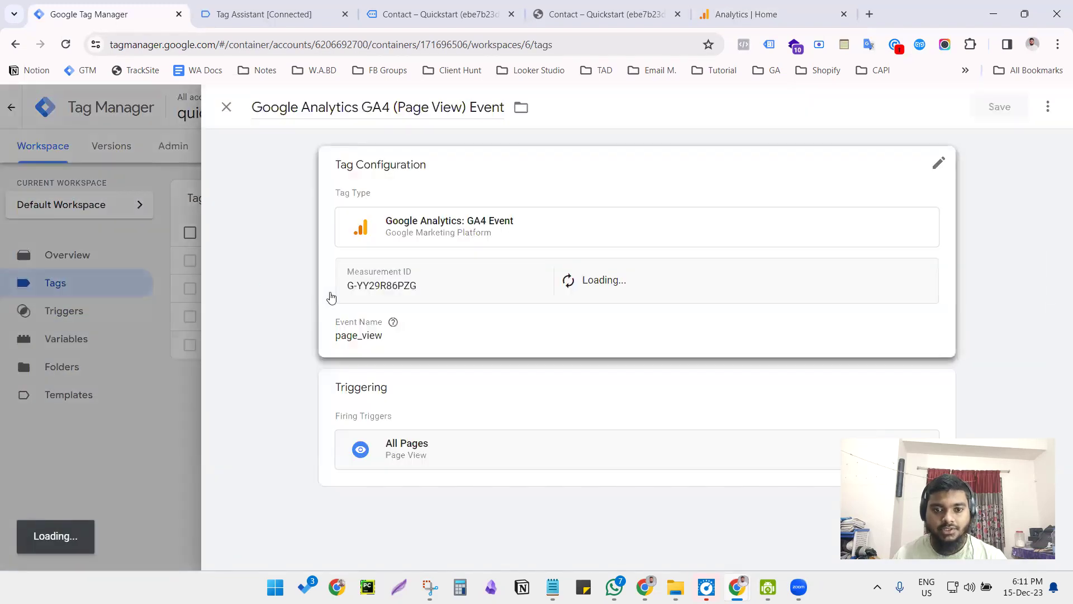
pyautogui.click(442, 286)
pyautogui.doubleClick(431, 315)
pyautogui.tripleClick(432, 315)
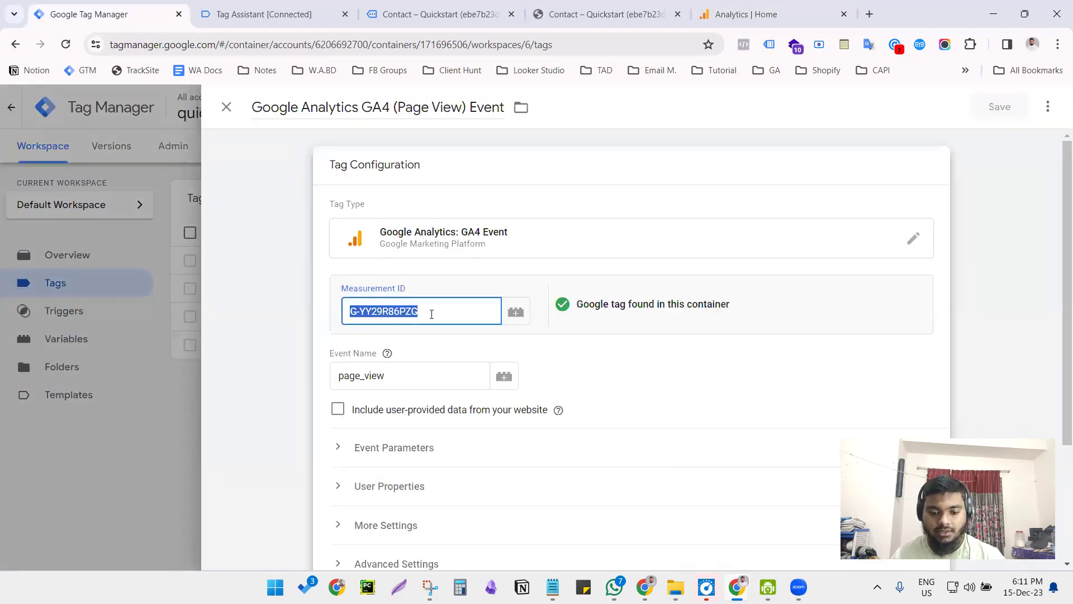
pyautogui.click(203, 292)
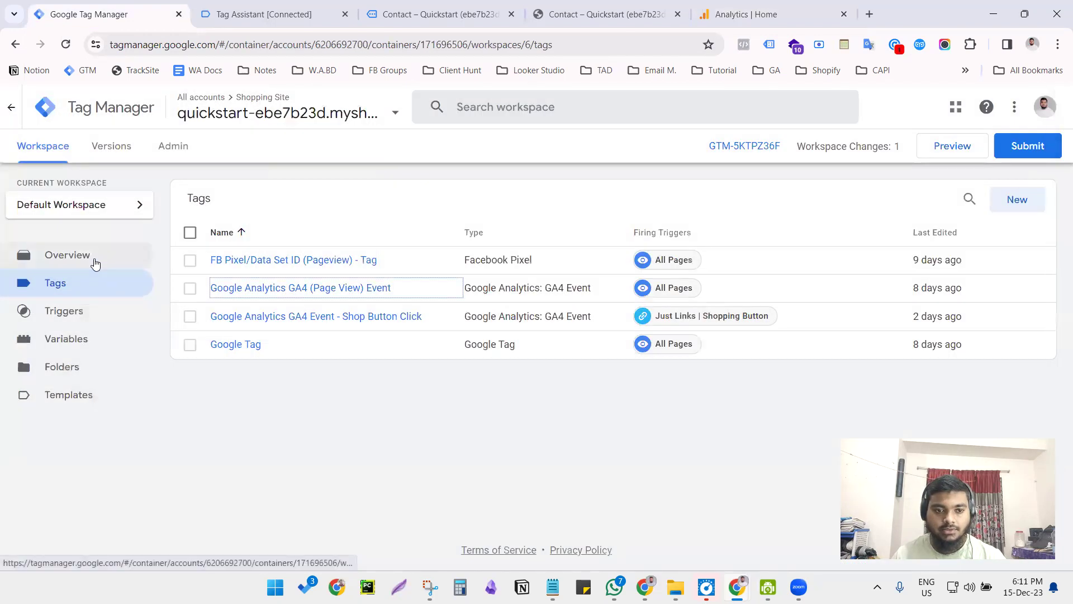
# Step: Create a new tag in the workspace with the tag type Google Analytics: GA4 Event
pyautogui.click(95, 260)
pyautogui.click(75, 282)
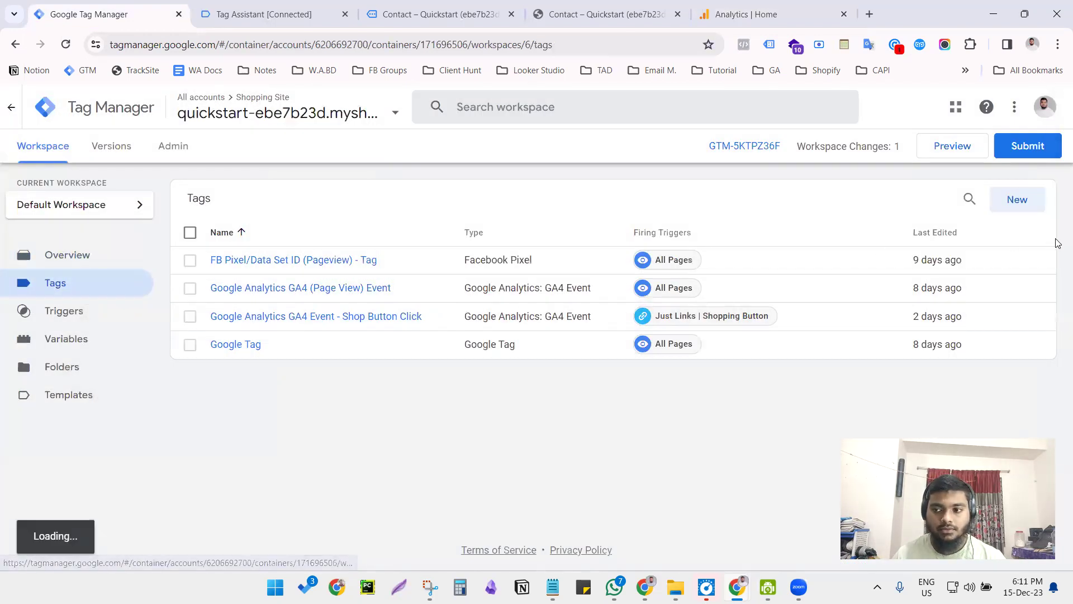
pyautogui.click(1027, 202)
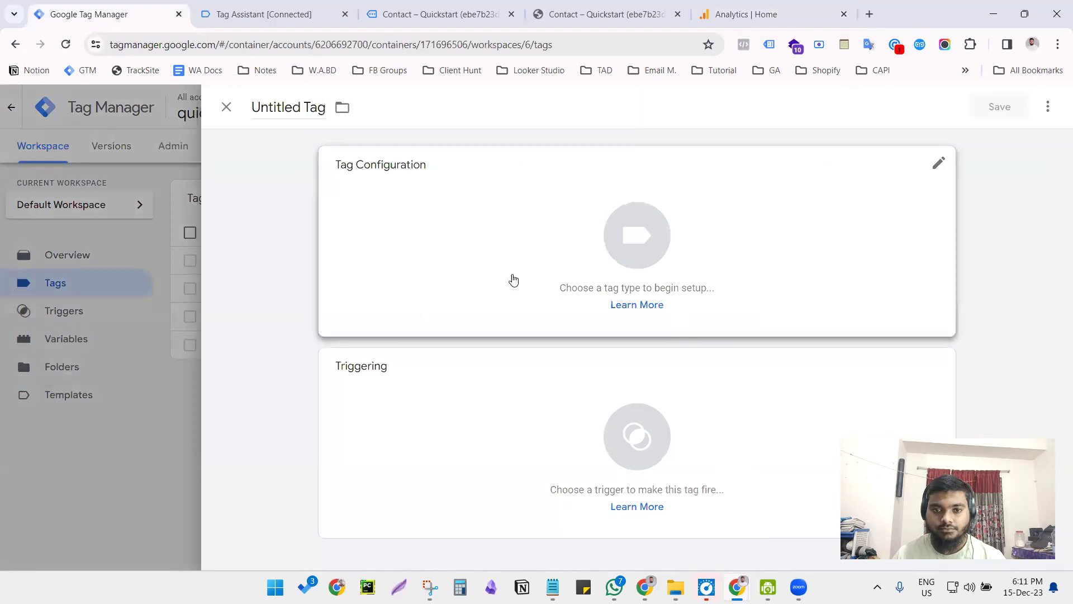
pyautogui.click(513, 279)
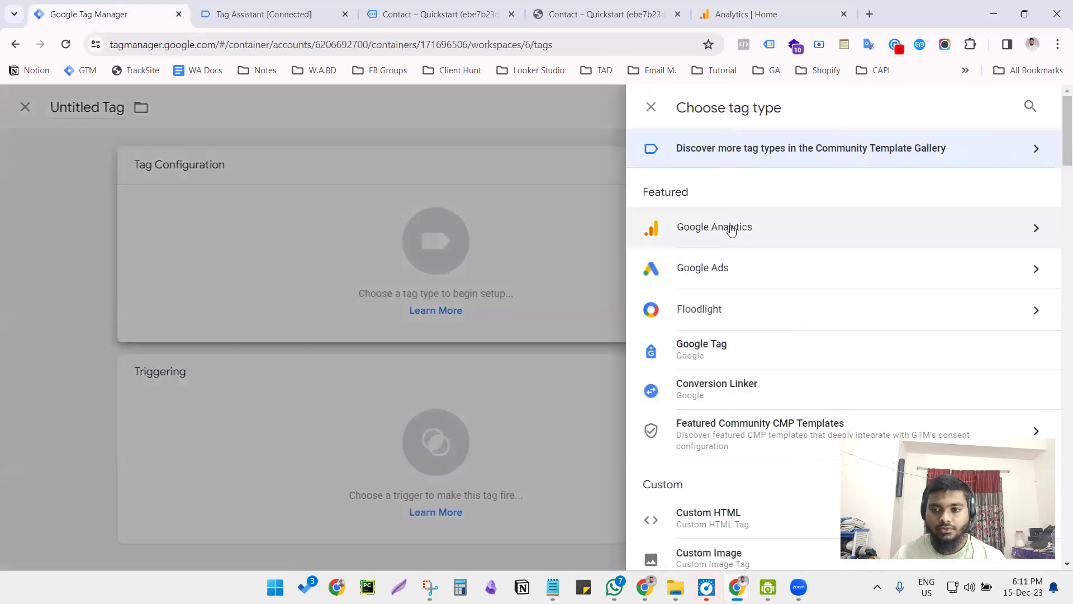
pyautogui.click(730, 227)
pyautogui.click(761, 250)
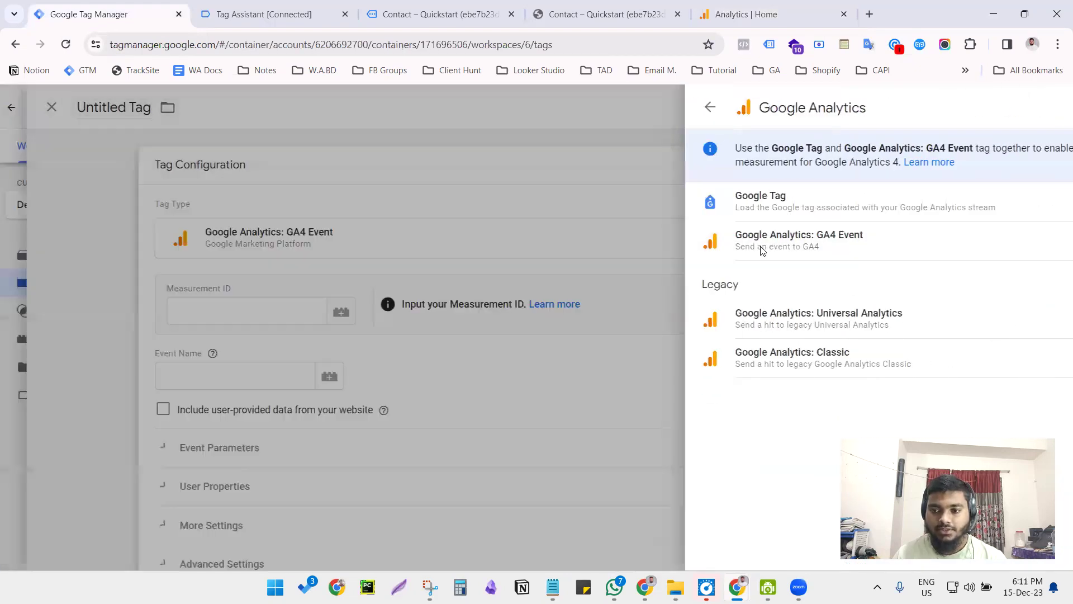
# Step: Set the tag's measurement ID to "G-YY29R86PZG" and its event name to "form_submit_event_shopify"
pyautogui.click(395, 304)
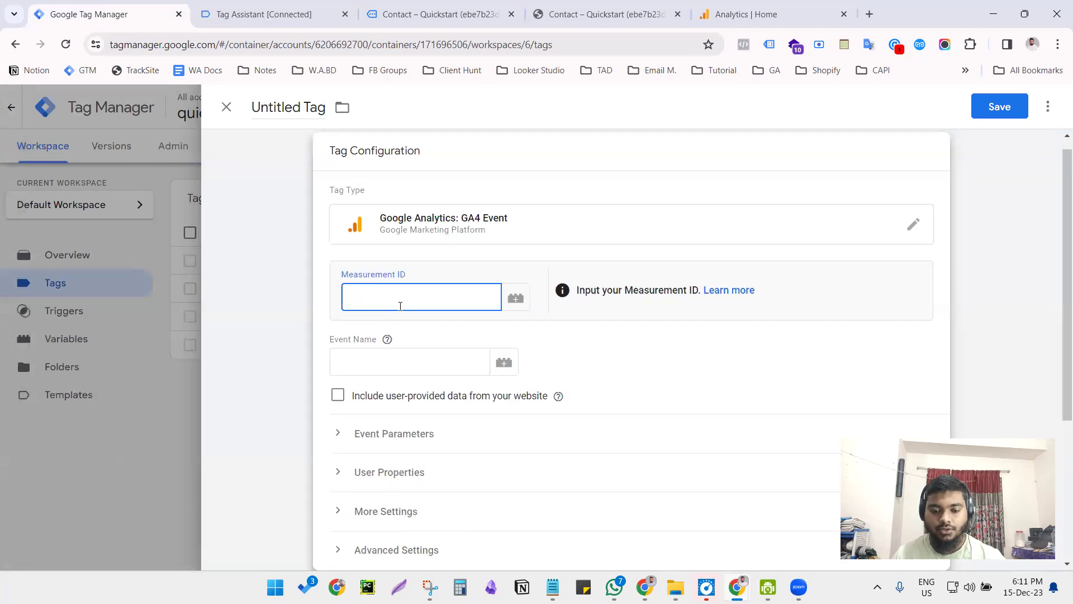
pyautogui.write('G-YY29R86PZG')
pyautogui.click(318, 286)
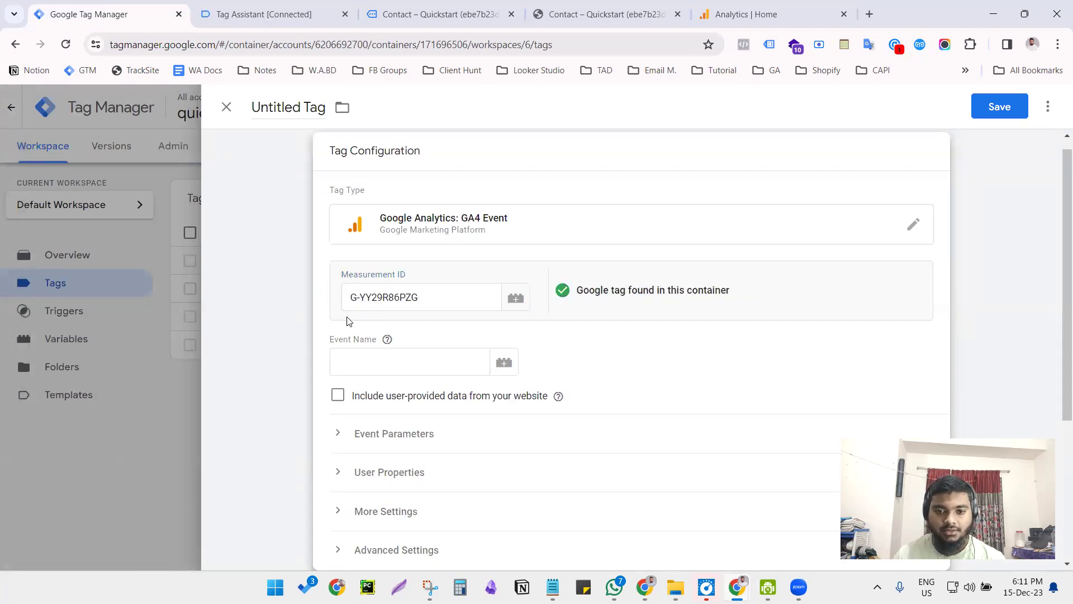
pyautogui.click(290, 106)
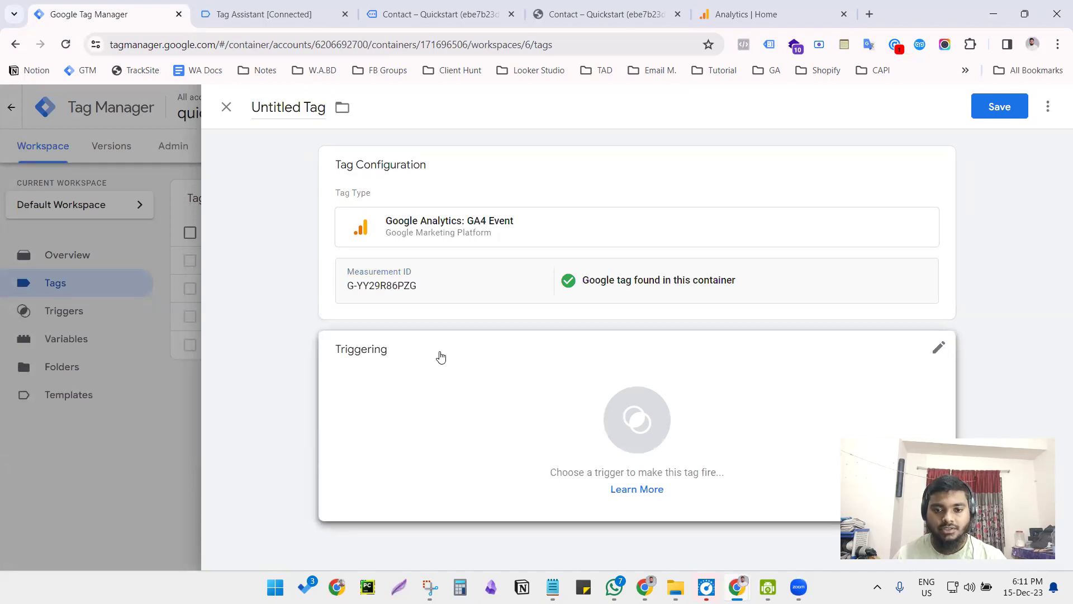
pyautogui.click(460, 280)
pyautogui.click(409, 369)
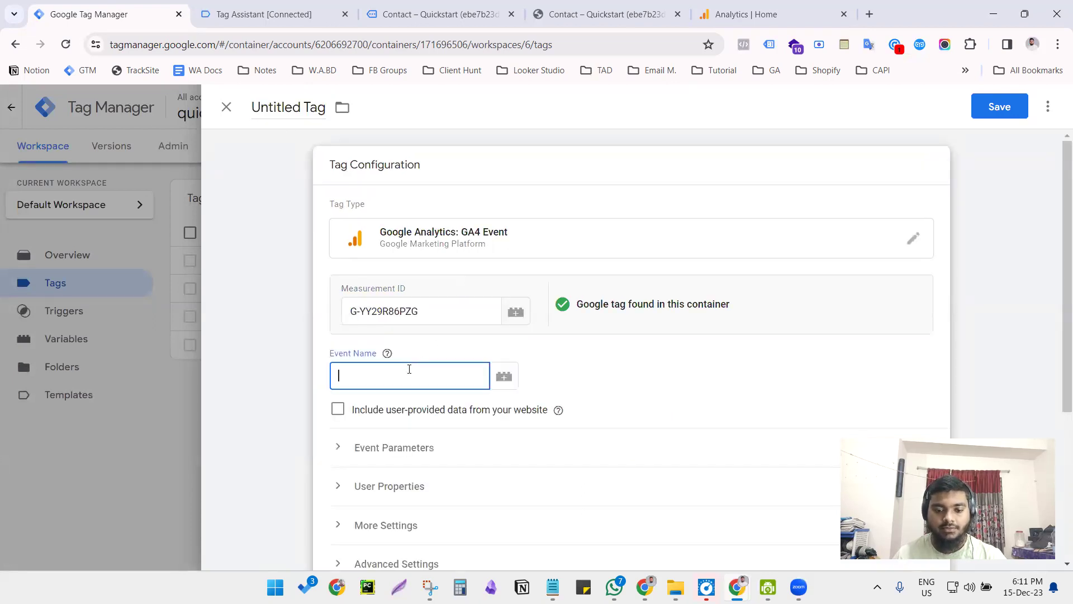
pyautogui.write('form')
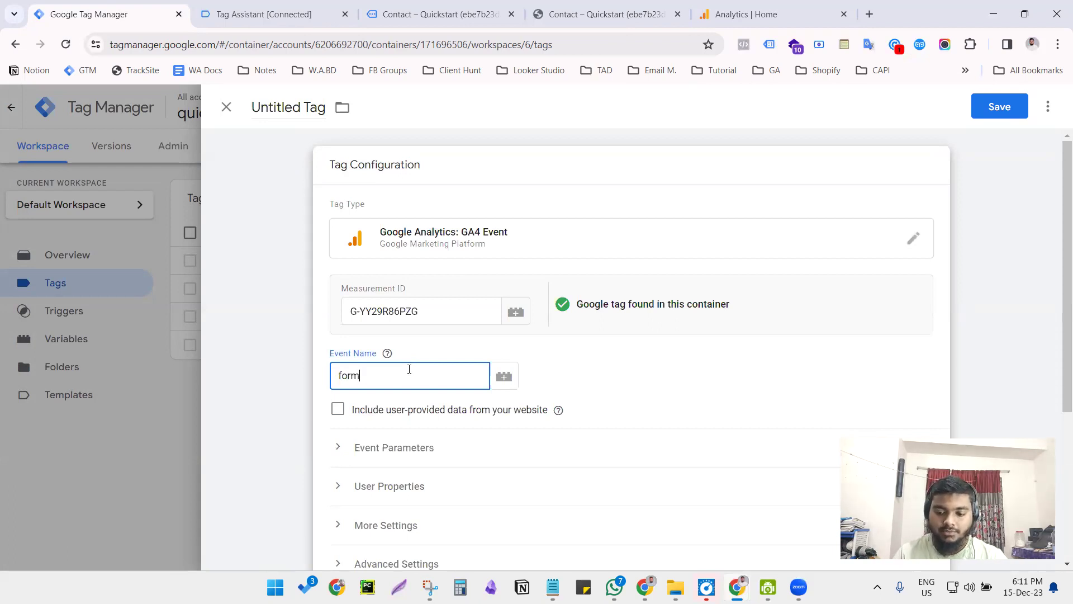
pyautogui.write('_submit_event_shopify')
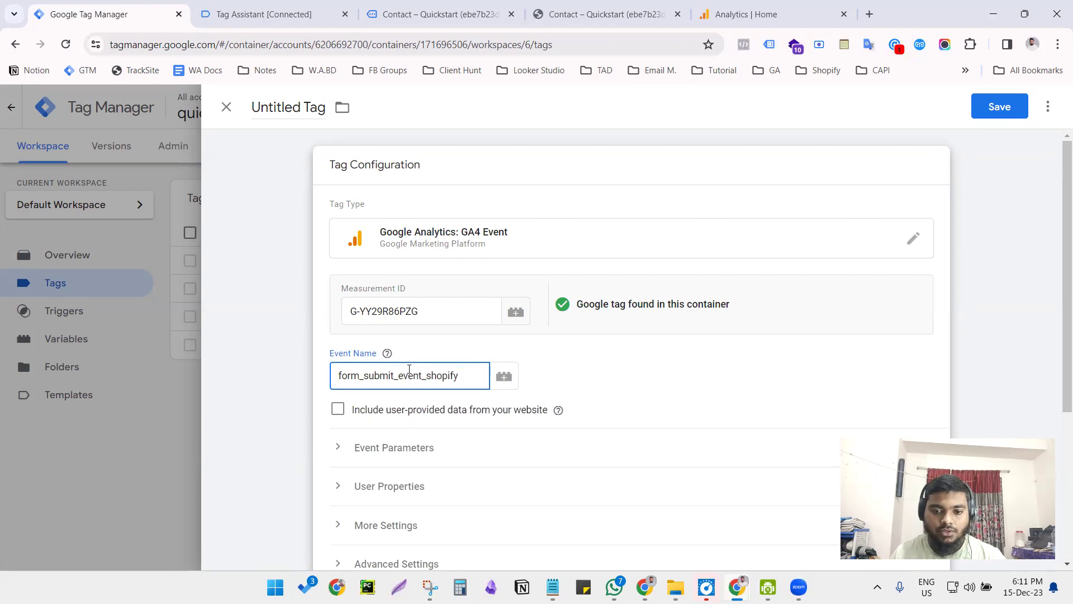
# Step: Assign the "Element Visibility for Form Tracking" trigger to the new GA4 event tag
pyautogui.scroll(-3, 503, 380)
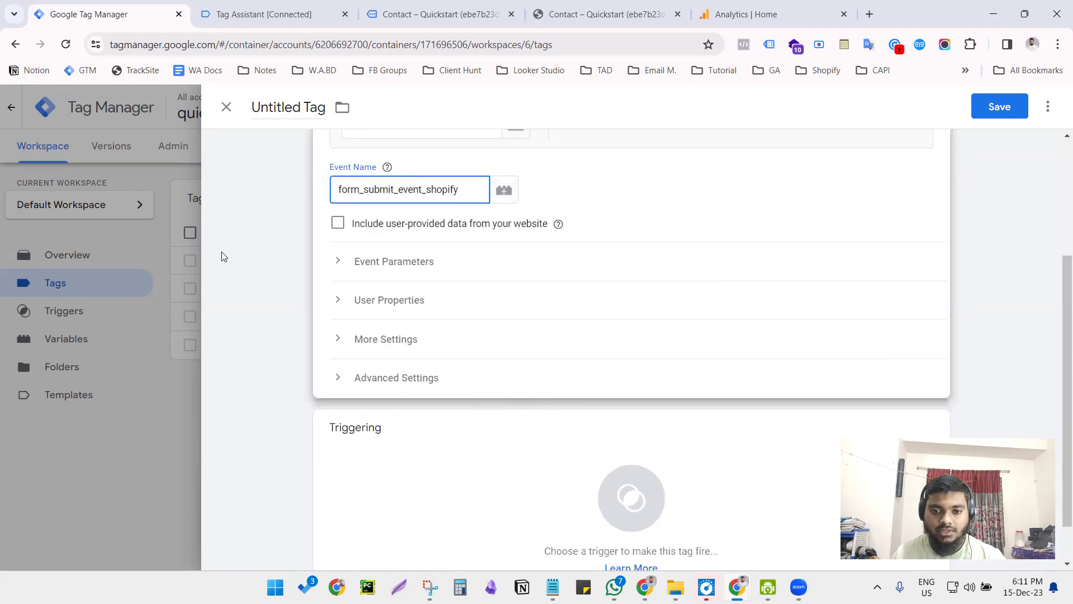
pyautogui.click(421, 155)
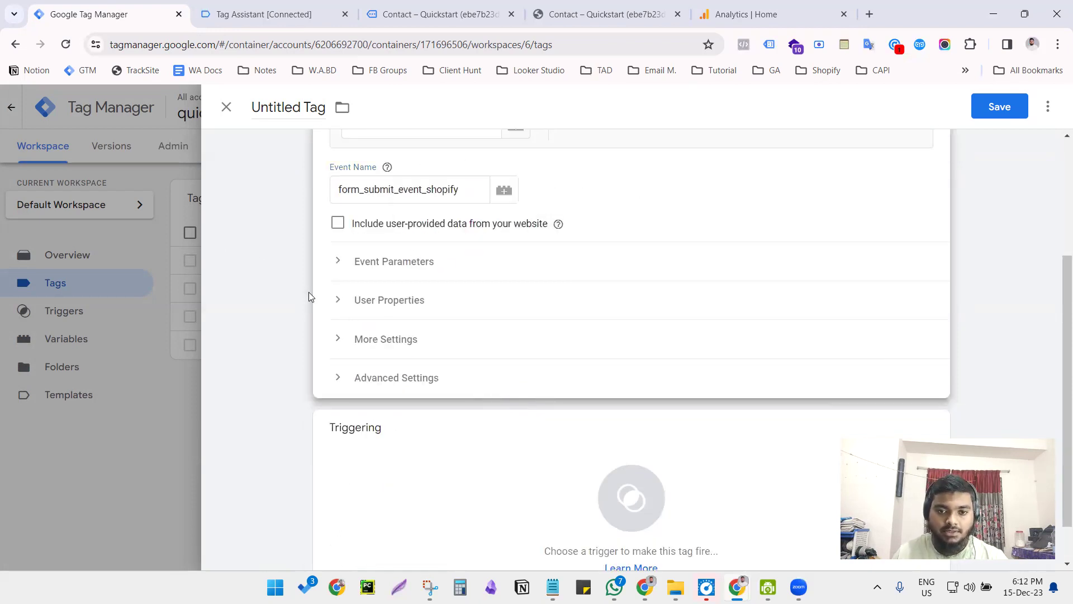
pyautogui.click(303, 296)
pyautogui.click(382, 445)
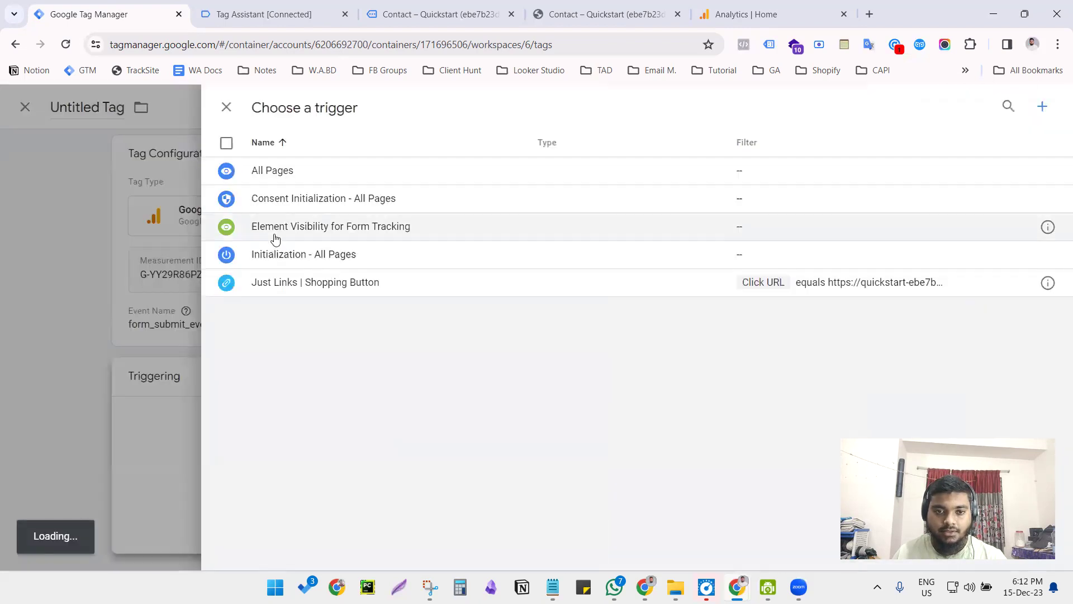
pyautogui.click(414, 237)
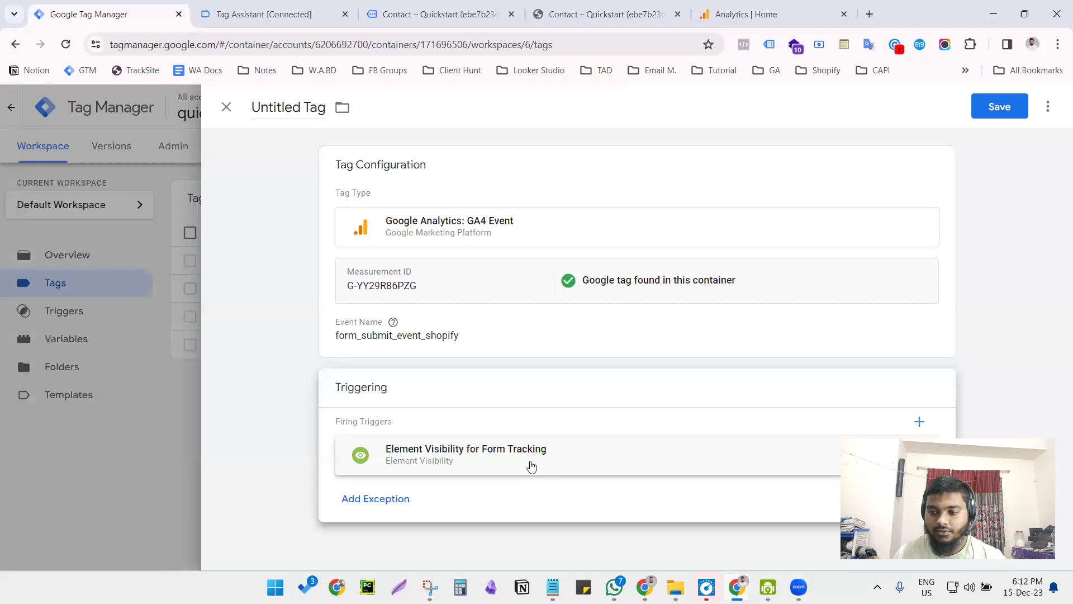
# Step: Save the tag under the name "GA4 Event - Form Submit Shopify"
pyautogui.click(992, 109)
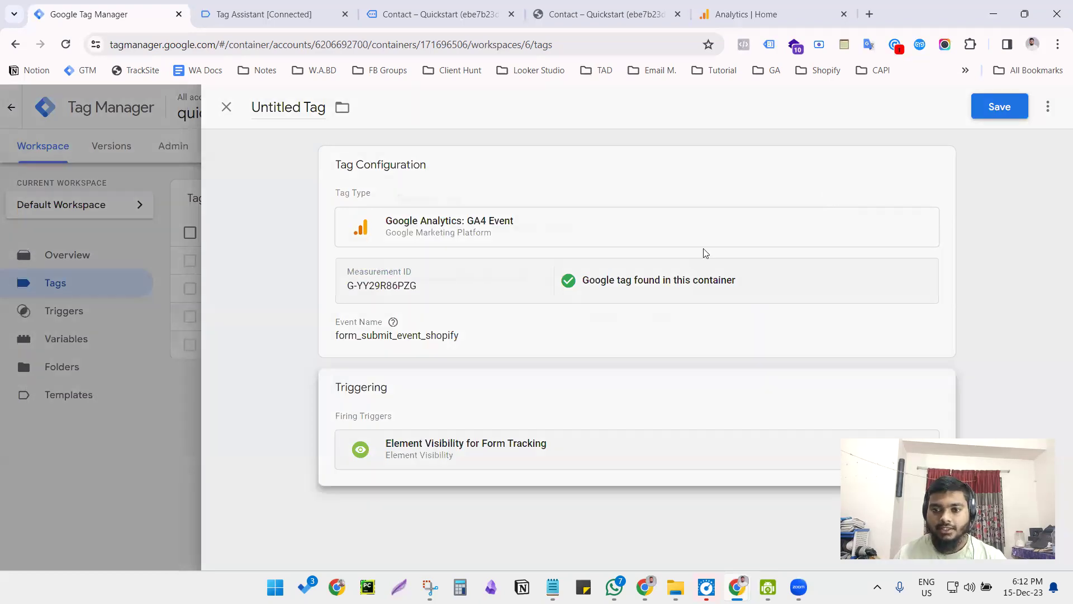
pyautogui.click(546, 288)
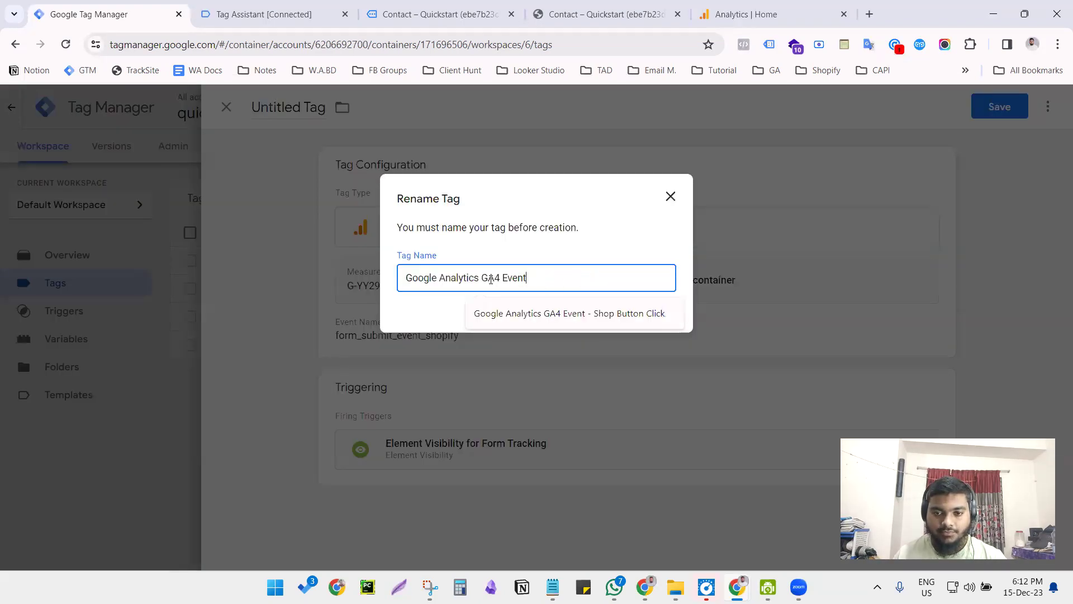
pyautogui.moveTo(417, 285); pyautogui.dragTo(330, 286)
pyautogui.press('BackSpace')
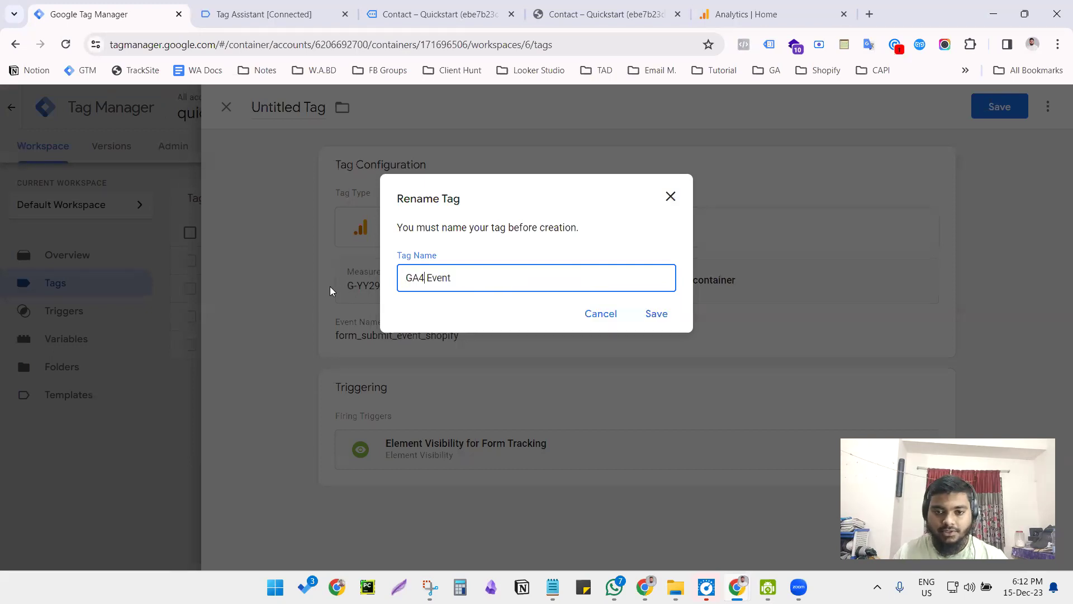
pyautogui.write('- For')
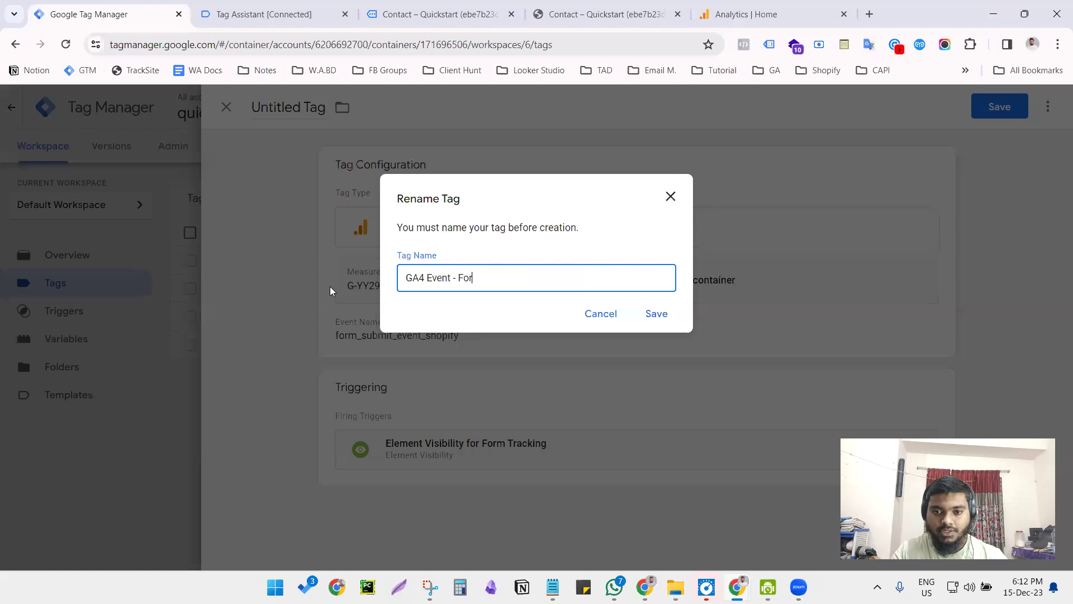
pyautogui.write('m Submit')
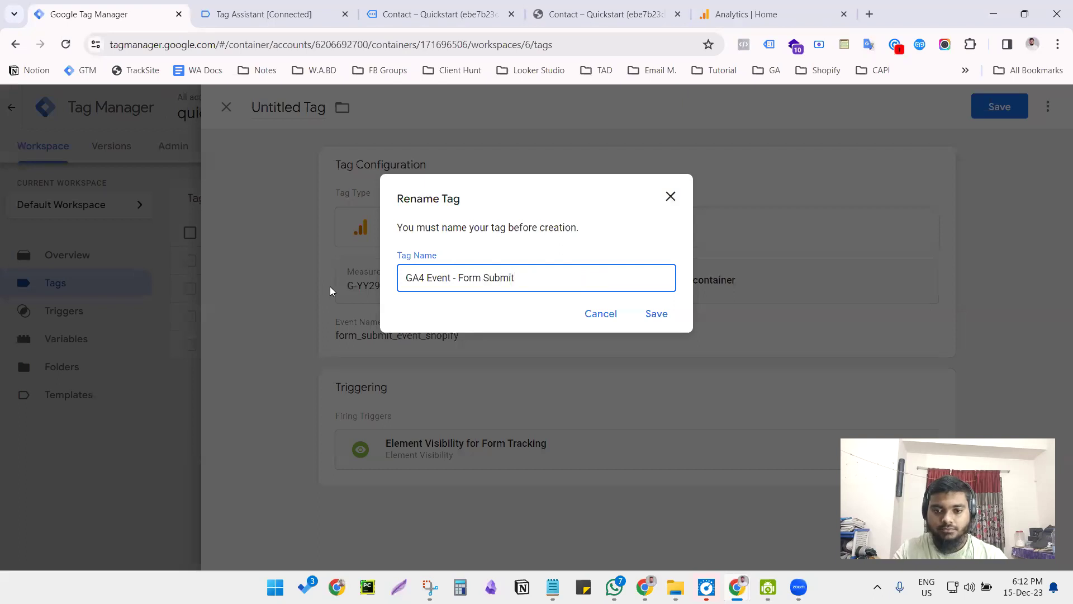
pyautogui.write(' Shopify')
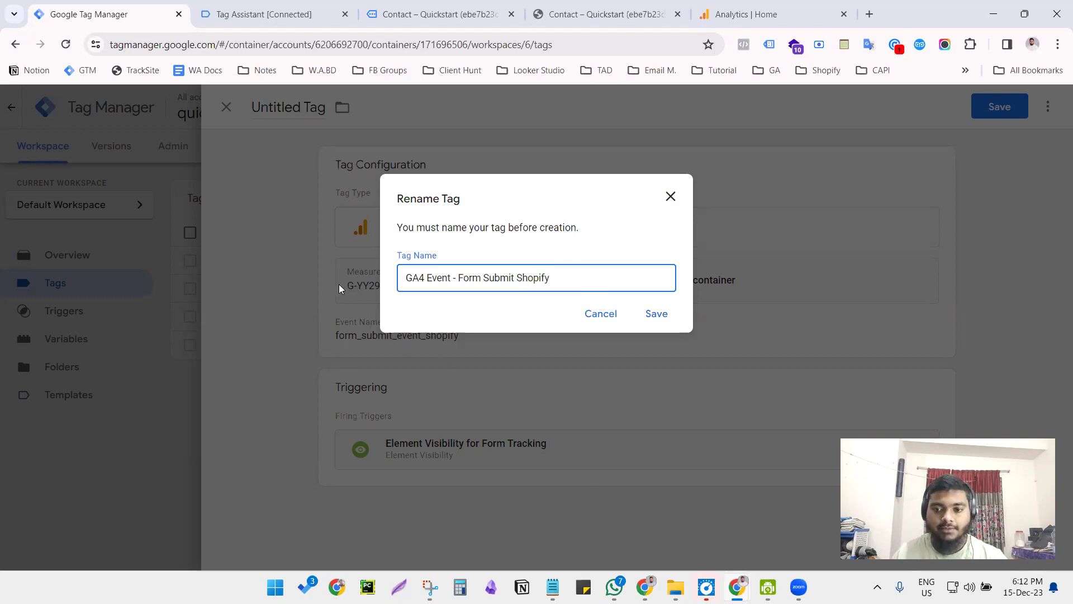
pyautogui.click(663, 314)
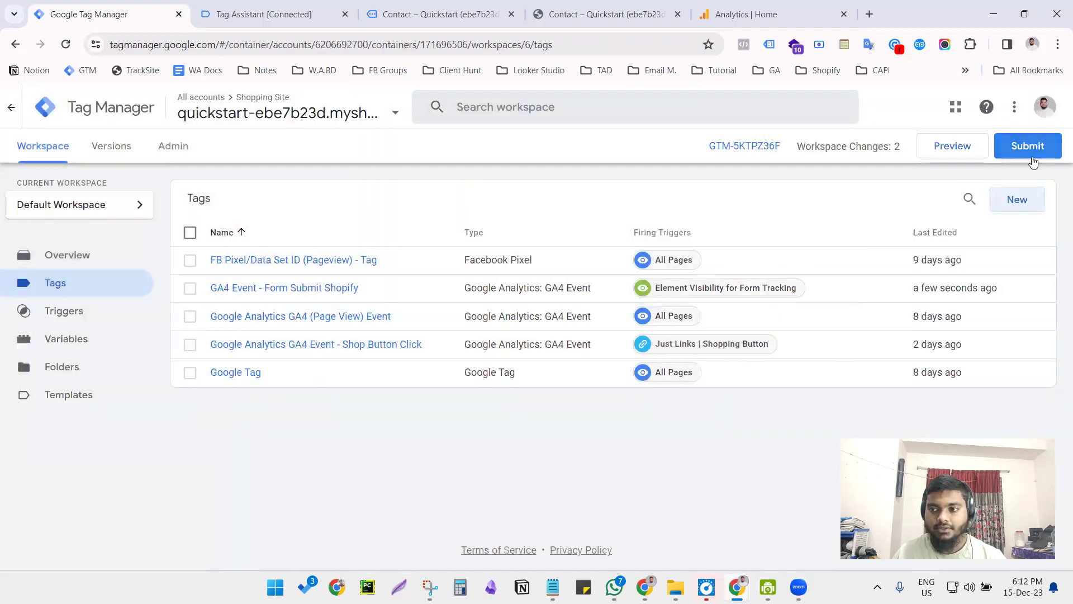
# Step: Publish the workspace changes to Live as a version named "Form Tag"
pyautogui.click(1028, 146)
pyautogui.click(376, 269)
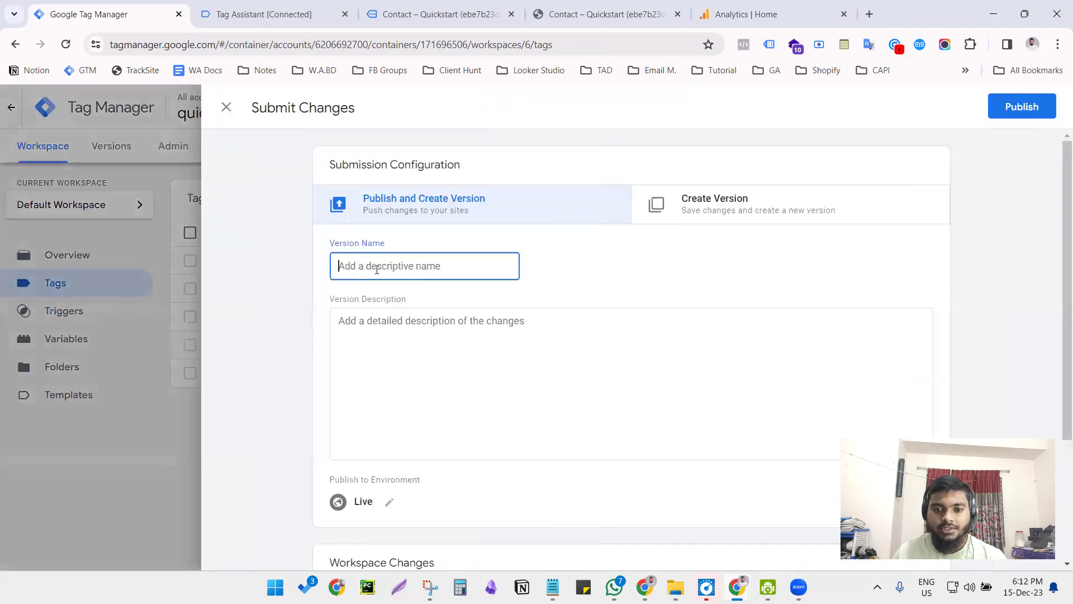
pyautogui.write('Form Tag')
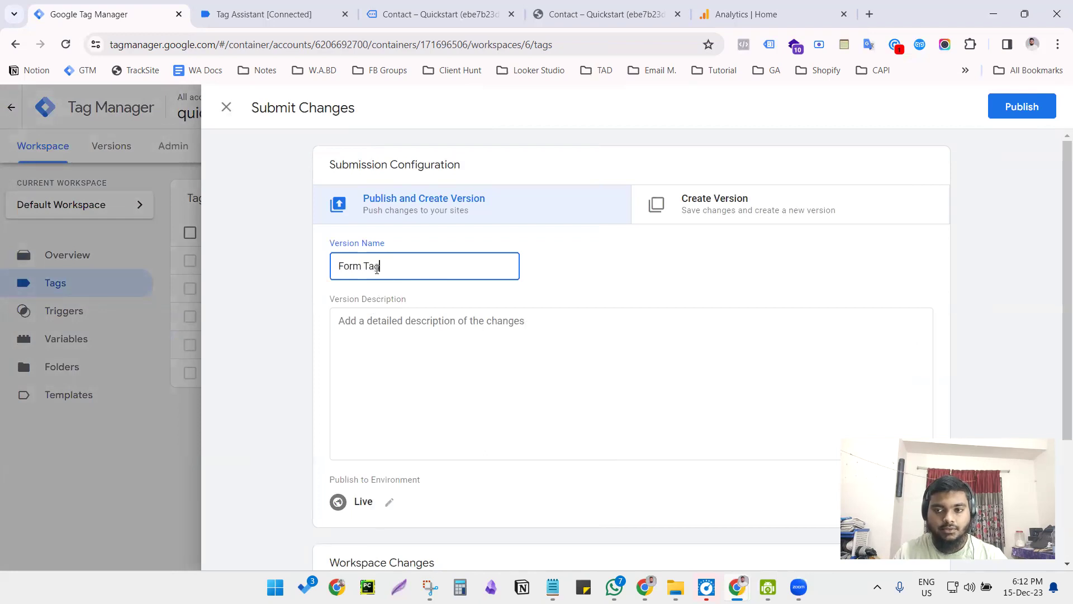
pyautogui.click(1028, 103)
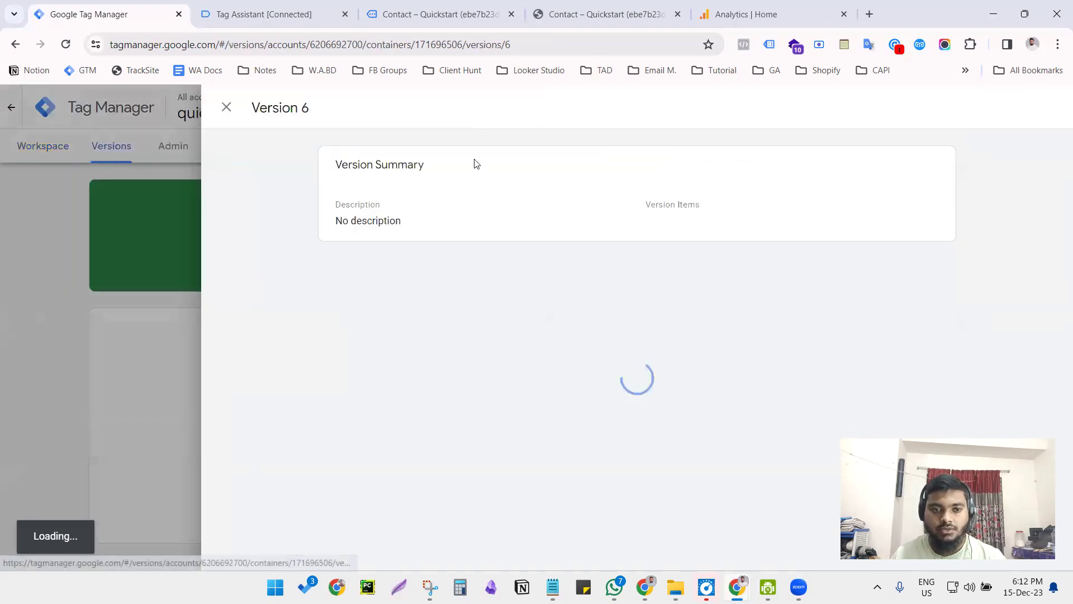
# Step: Close the published version's summary, return to the workspace and start a preview session for the Shopify site
pyautogui.click(225, 106)
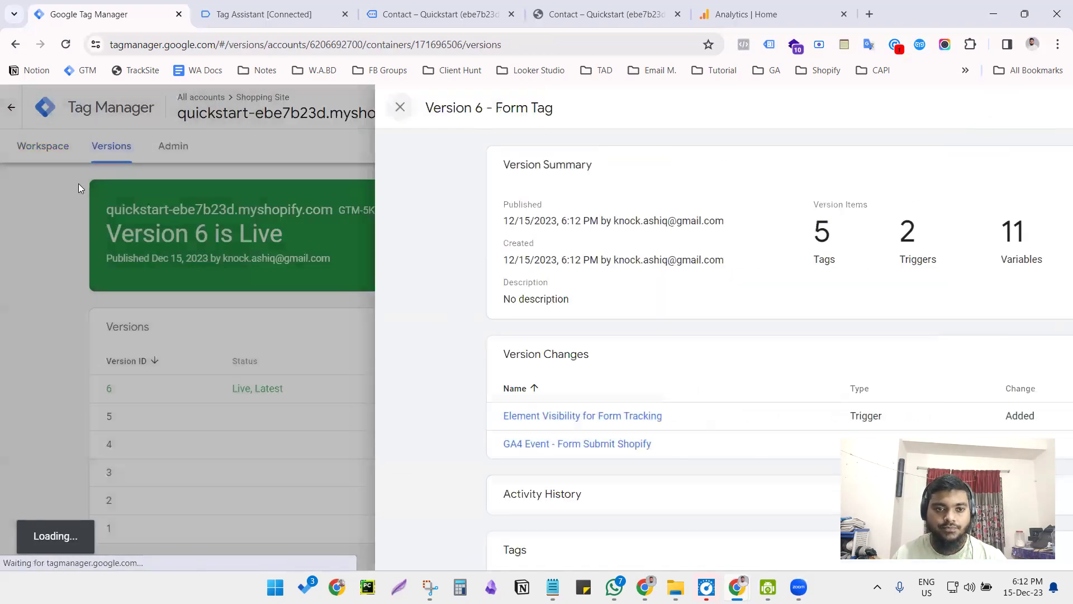
pyautogui.click(67, 163)
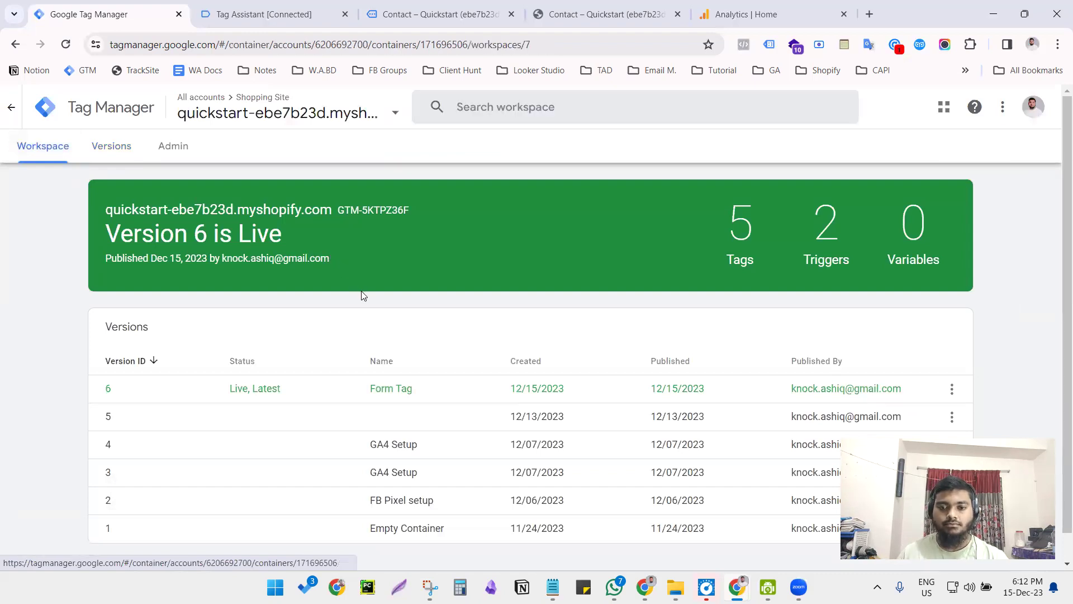
pyautogui.click(25, 154)
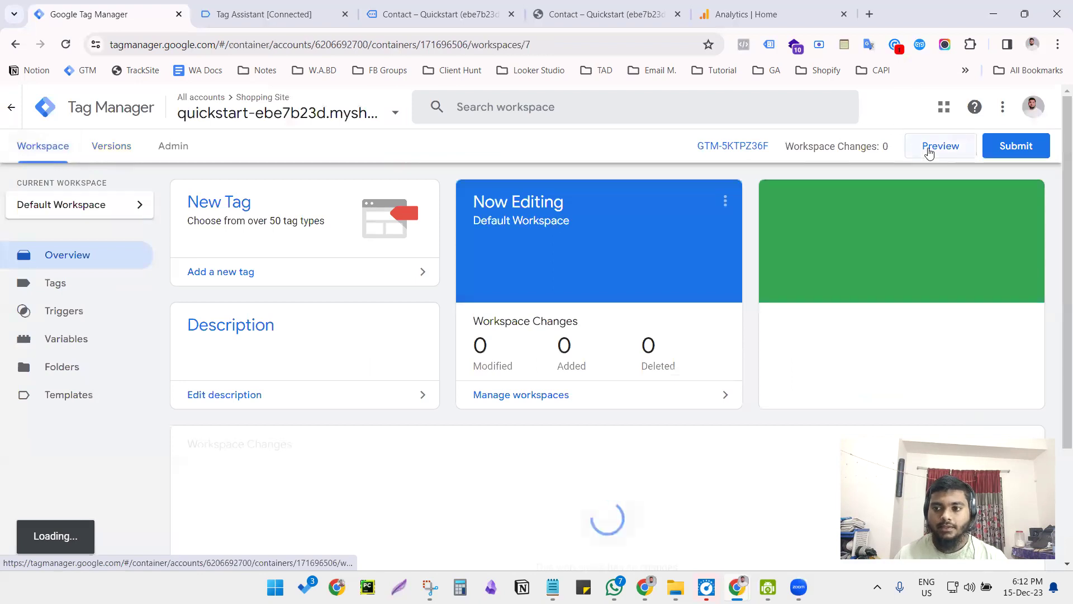
pyautogui.click(920, 150)
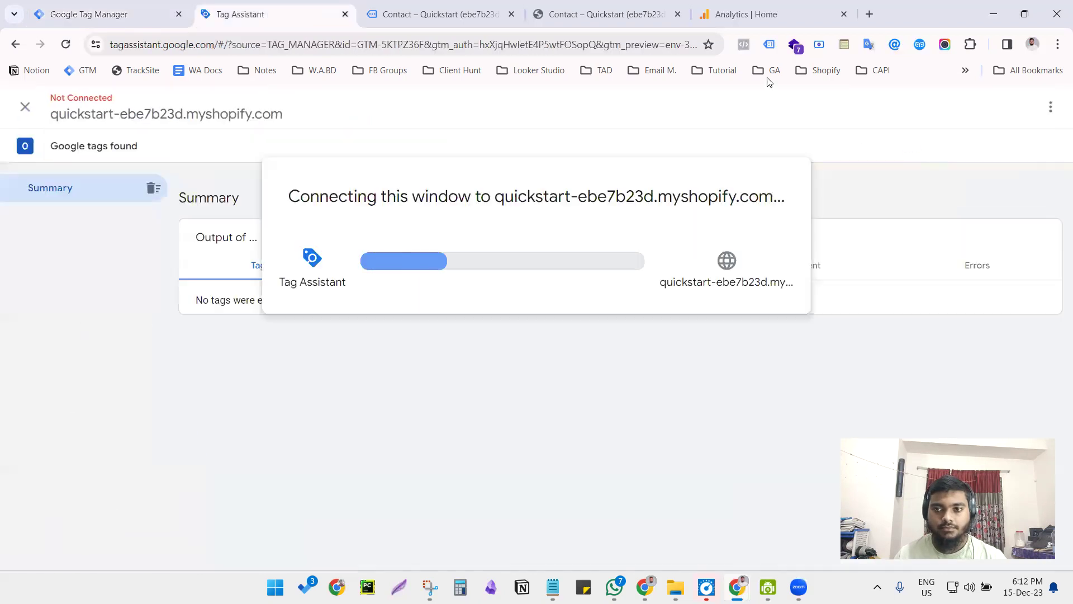
# Step: Switch to Google Analytics and open DebugView for the Shopping Site property
pyautogui.click(742, 8)
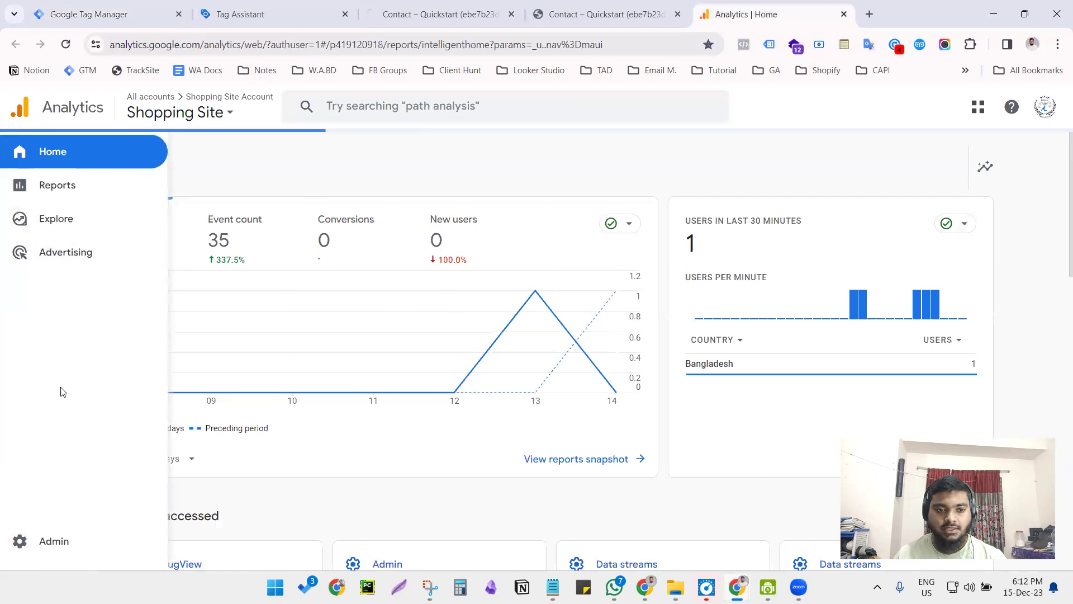
pyautogui.click(32, 538)
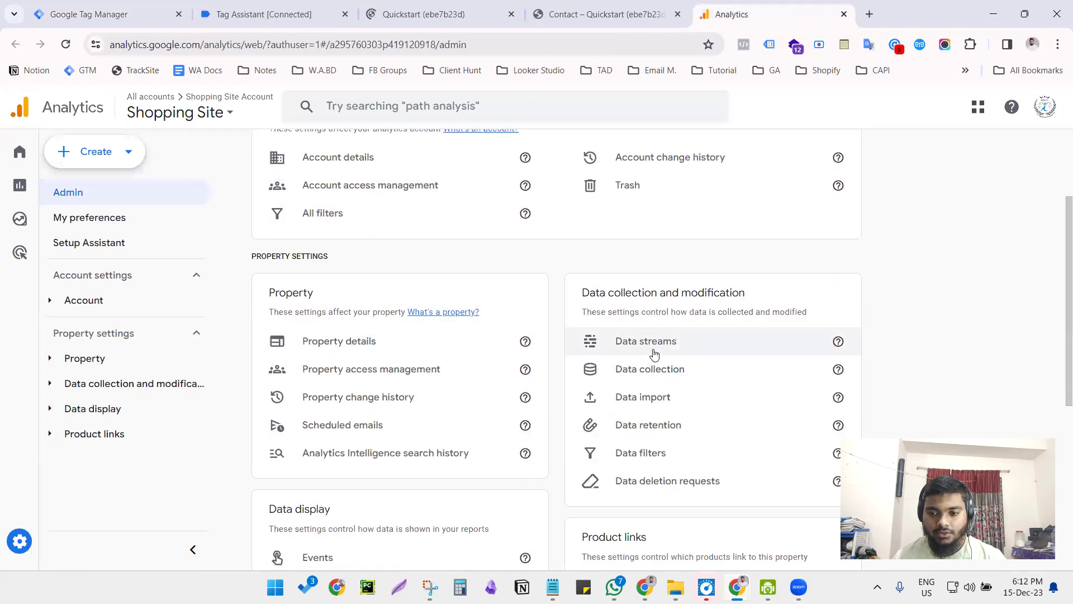
pyautogui.scroll(-6, 421, 429)
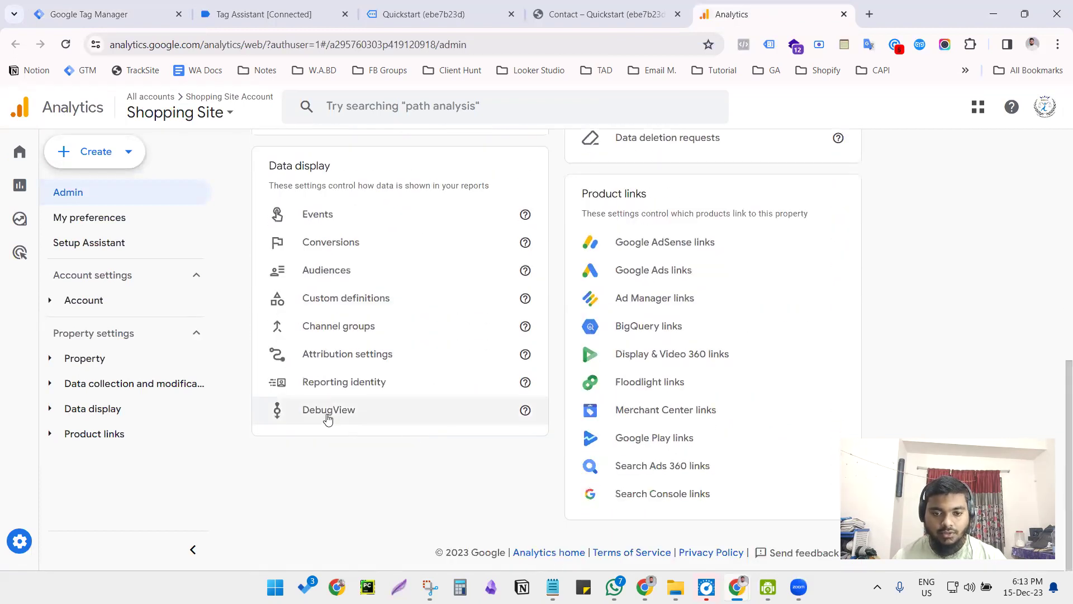
pyautogui.click(328, 414)
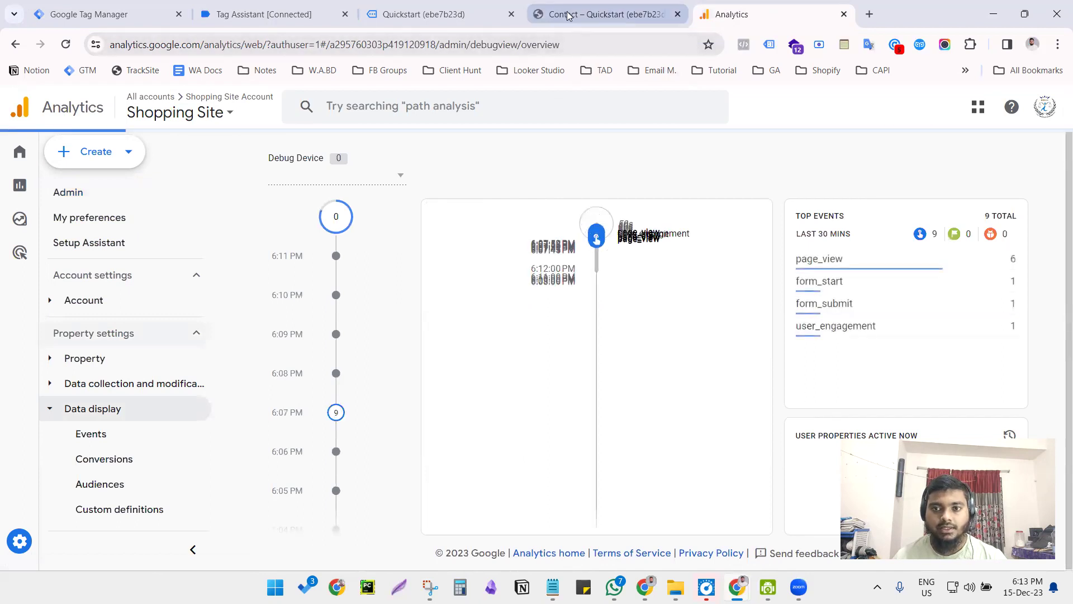
# Step: Continue past the connection notice in Tag Assistant and switch to the connected Quickstart store page
pyautogui.click(262, 14)
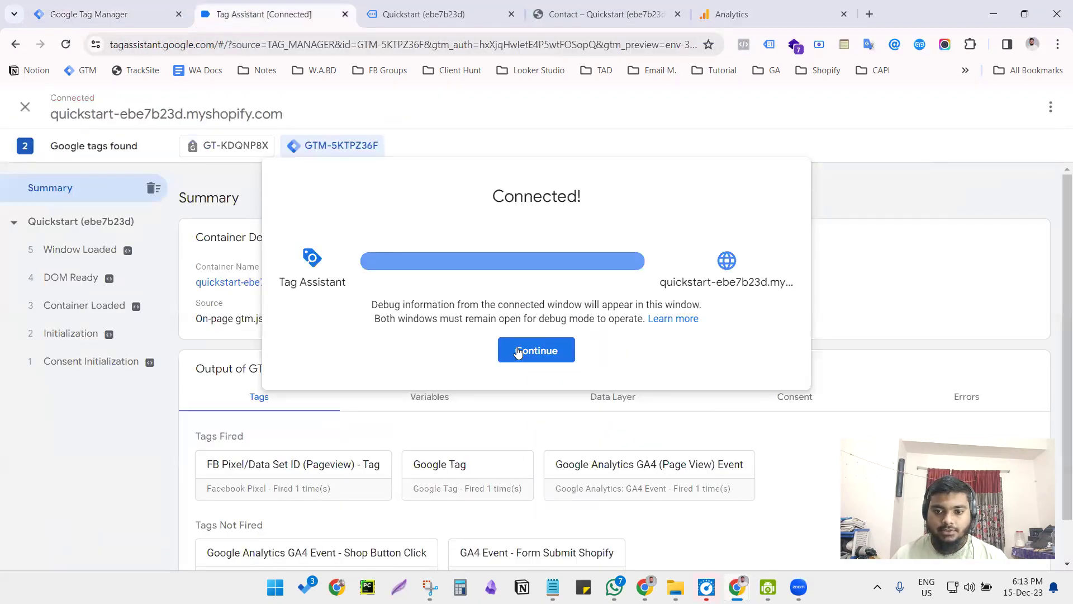
pyautogui.click(522, 350)
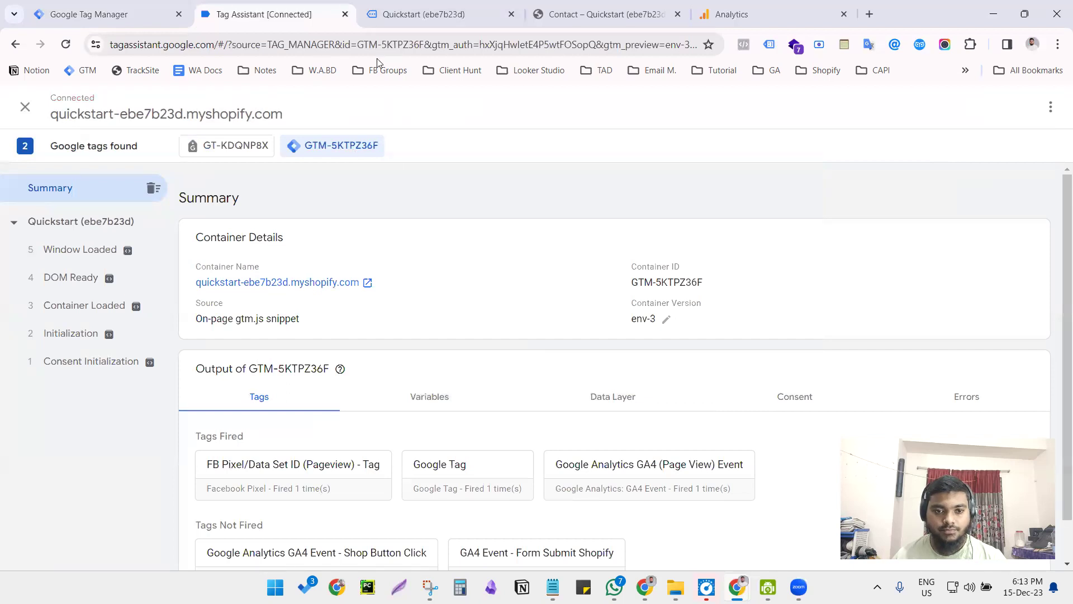
pyautogui.click(393, 12)
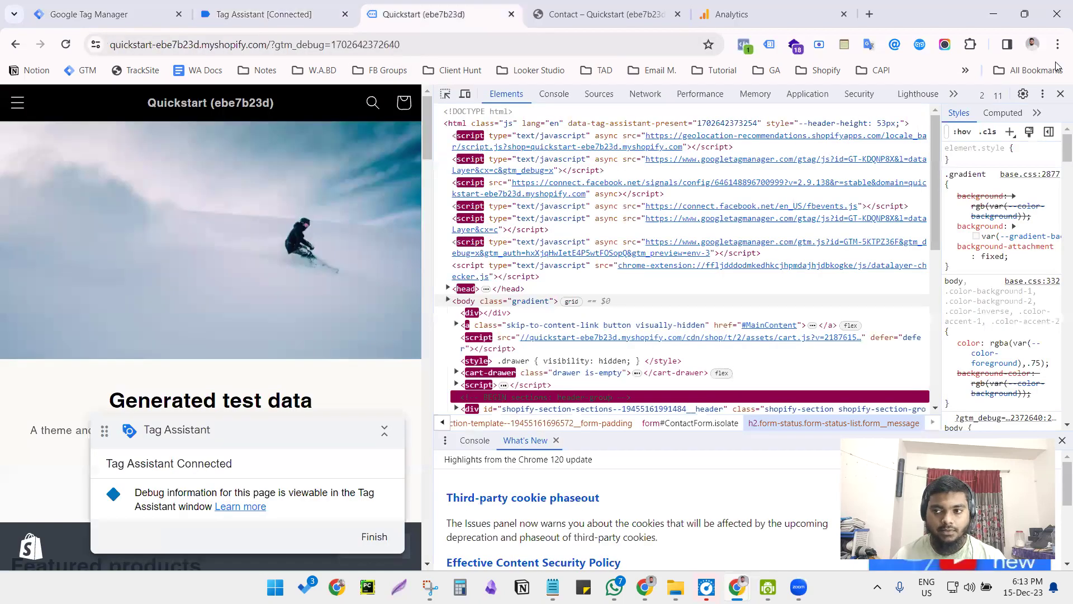
# Step: Close the developer tools to open the store's Contact page, and check its recorded events in Tag Assistant
pyautogui.click(1061, 93)
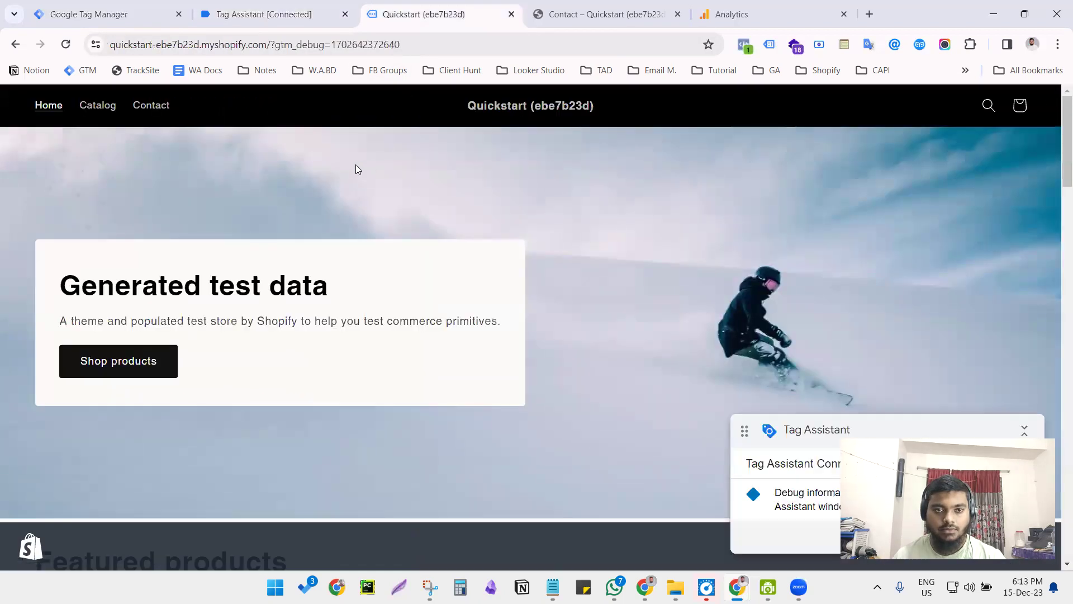
pyautogui.scroll(-10, 310, 181)
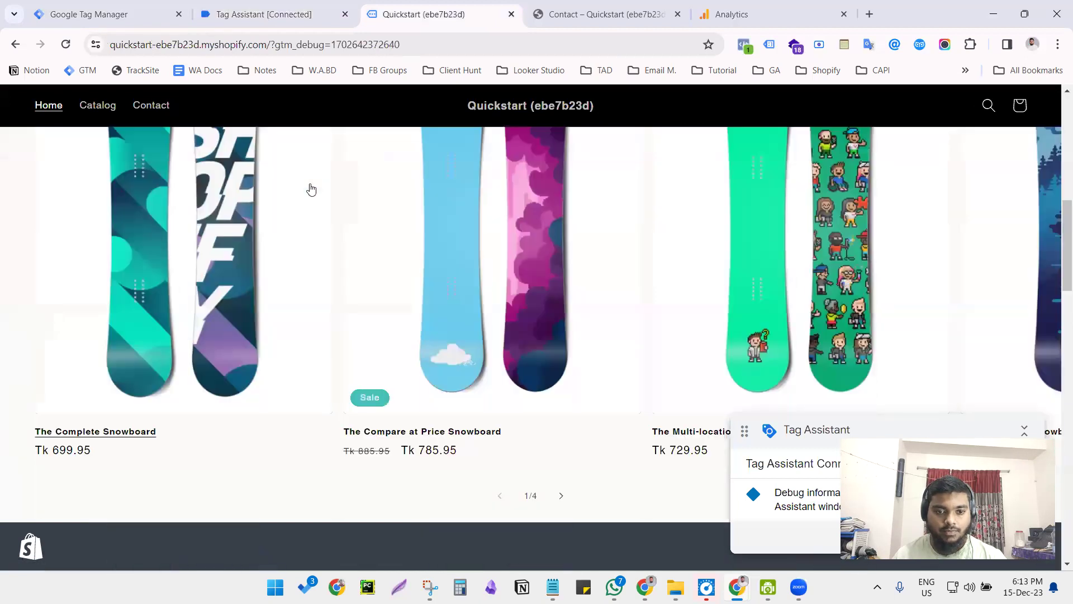
pyautogui.scroll(10, 238, 202)
pyautogui.click(165, 107)
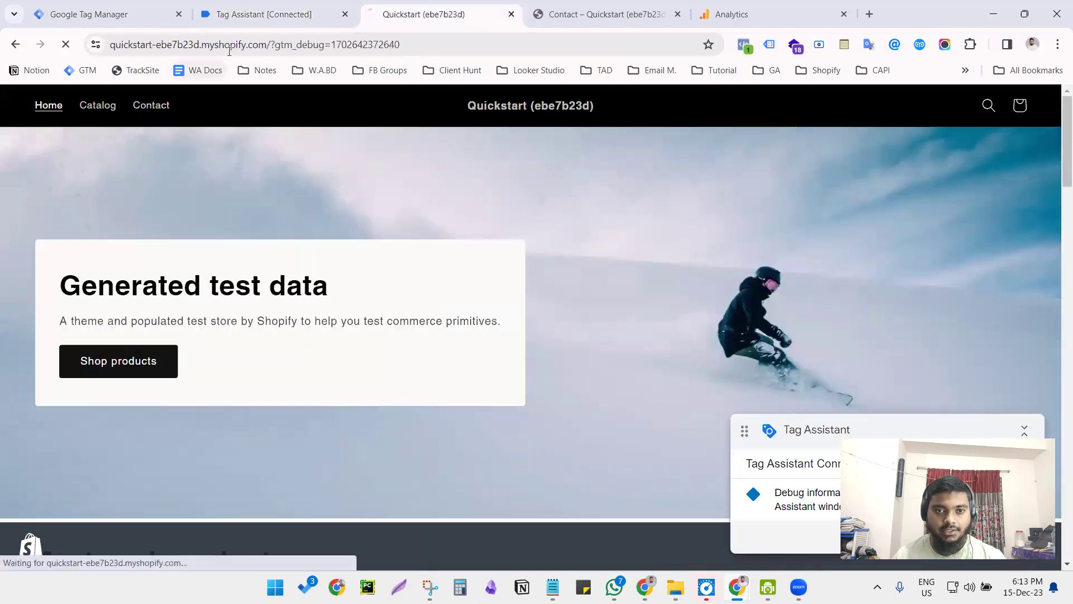
pyautogui.click(257, 7)
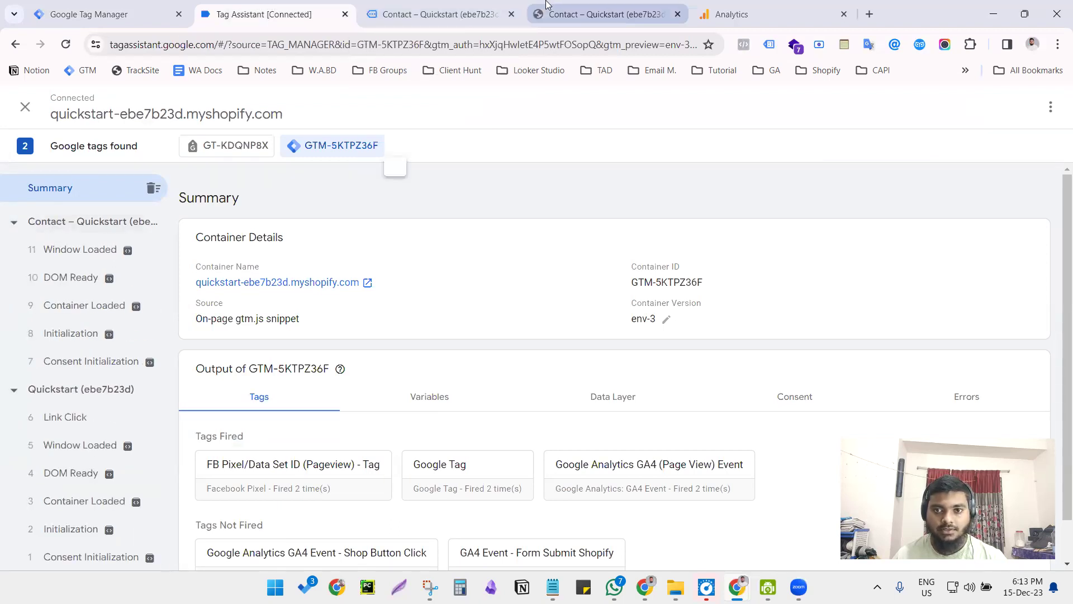
# Step: Fill the store's contact form with the saved name, email and phone number, add a short comment, and send it
pyautogui.click(439, 14)
pyautogui.click(401, 208)
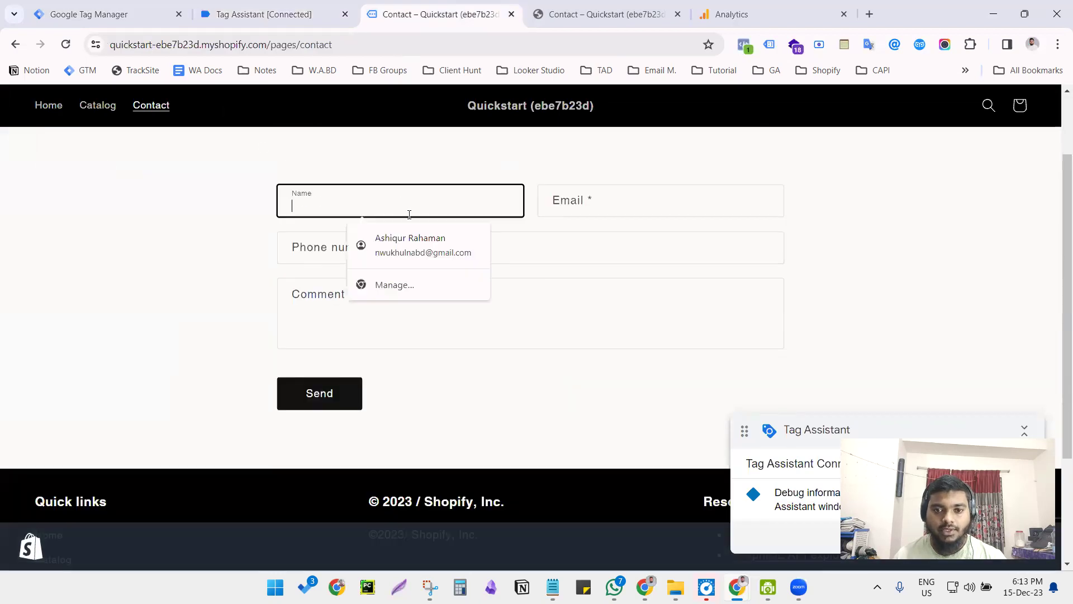
pyautogui.click(412, 240)
pyautogui.click(387, 310)
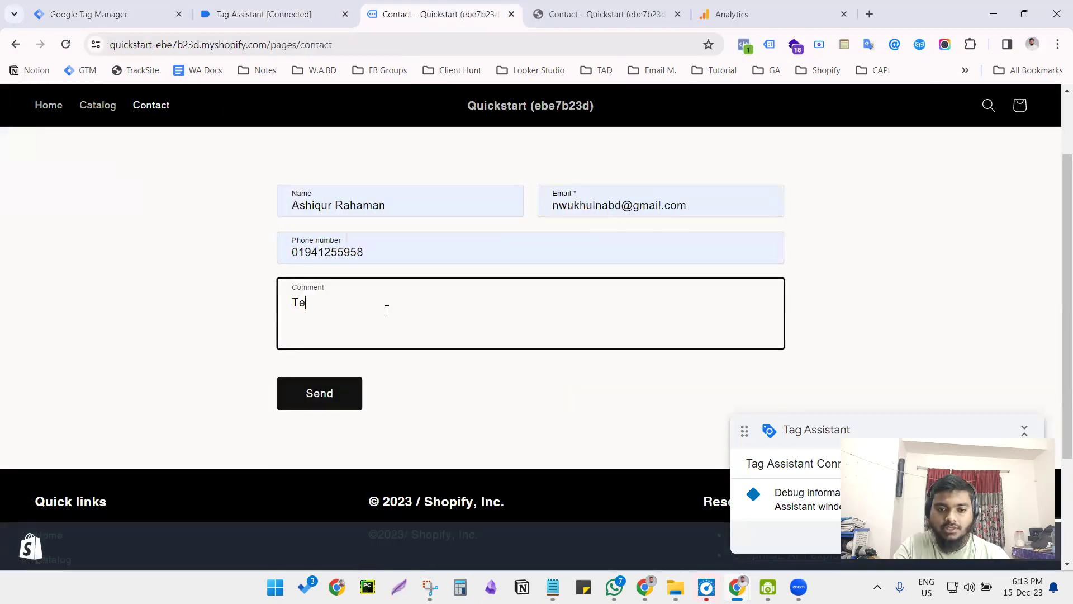
pyautogui.click(340, 400)
# Step: Place the Analytics tab beside the previewed store tab, and check the fired tags in Tag Assistant and the events in DebugView
pyautogui.moveTo(751, 5); pyautogui.dragTo(586, 6)
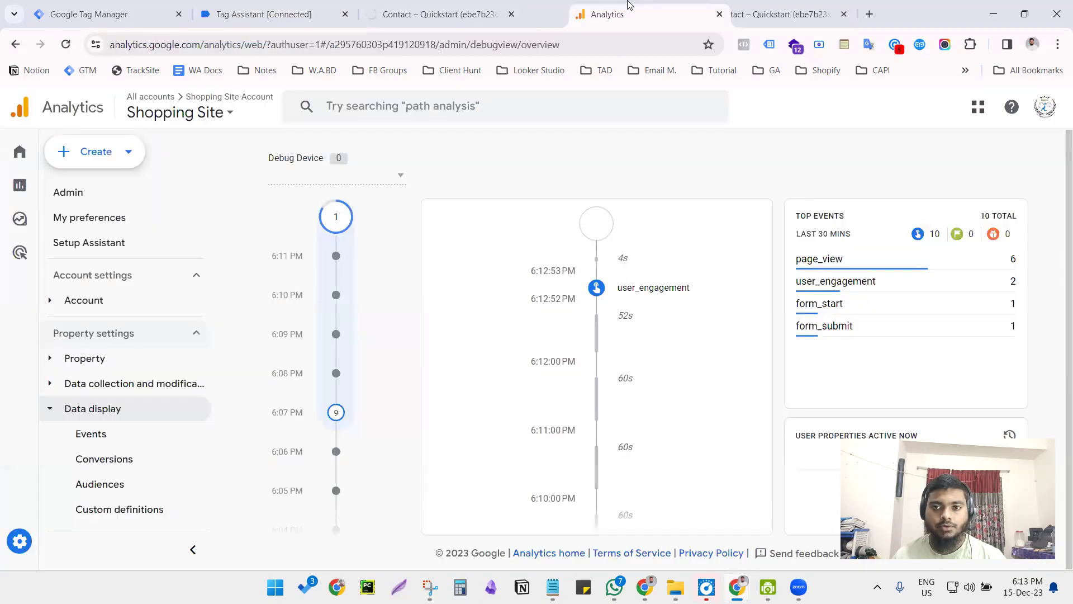
pyautogui.click(418, 14)
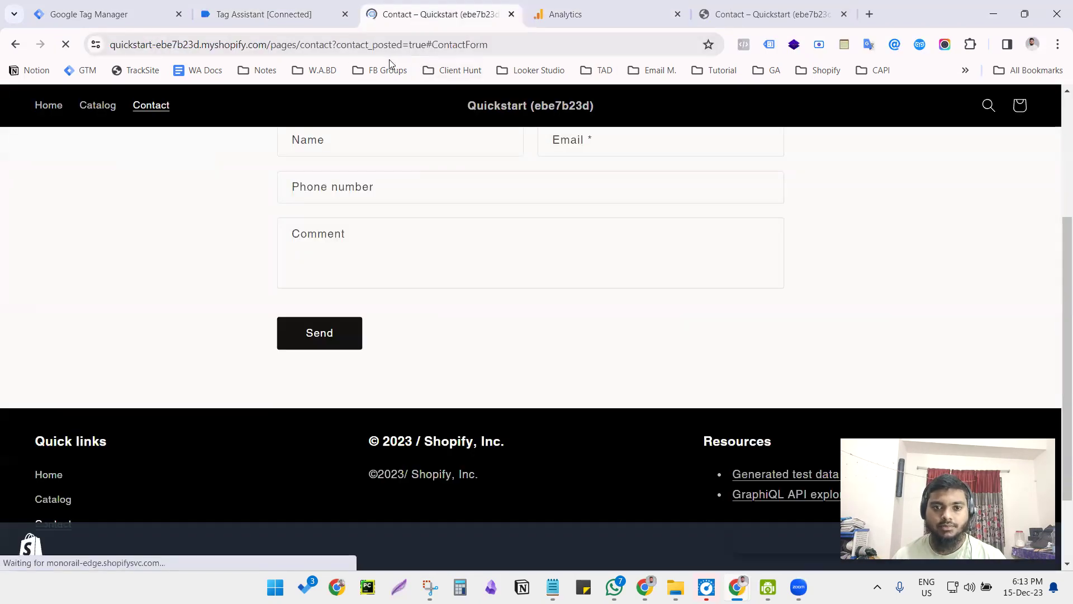
pyautogui.click(244, 21)
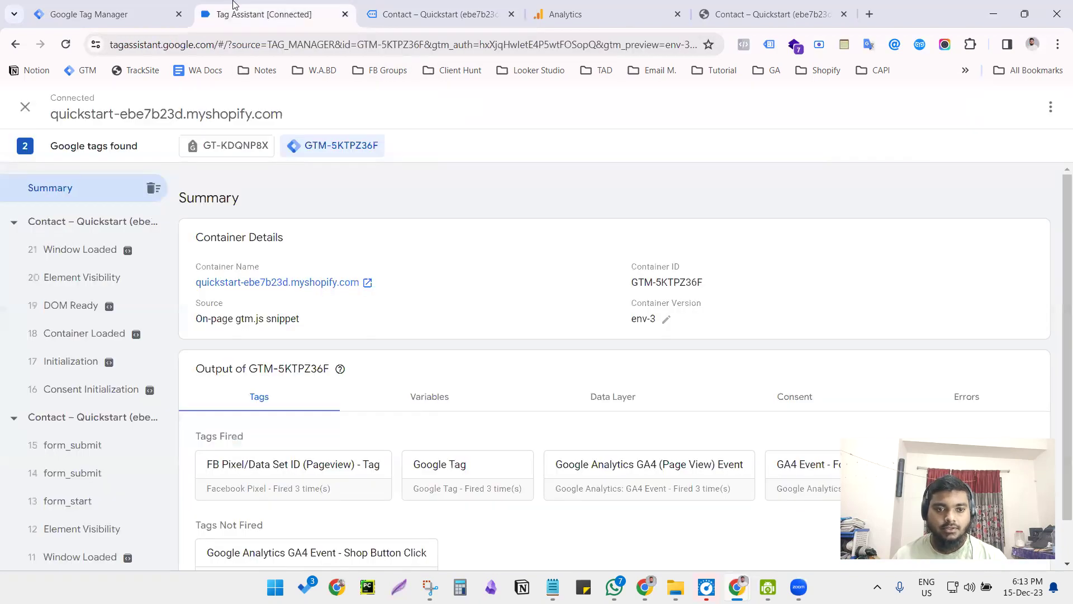
pyautogui.scroll(-1, 457, 362)
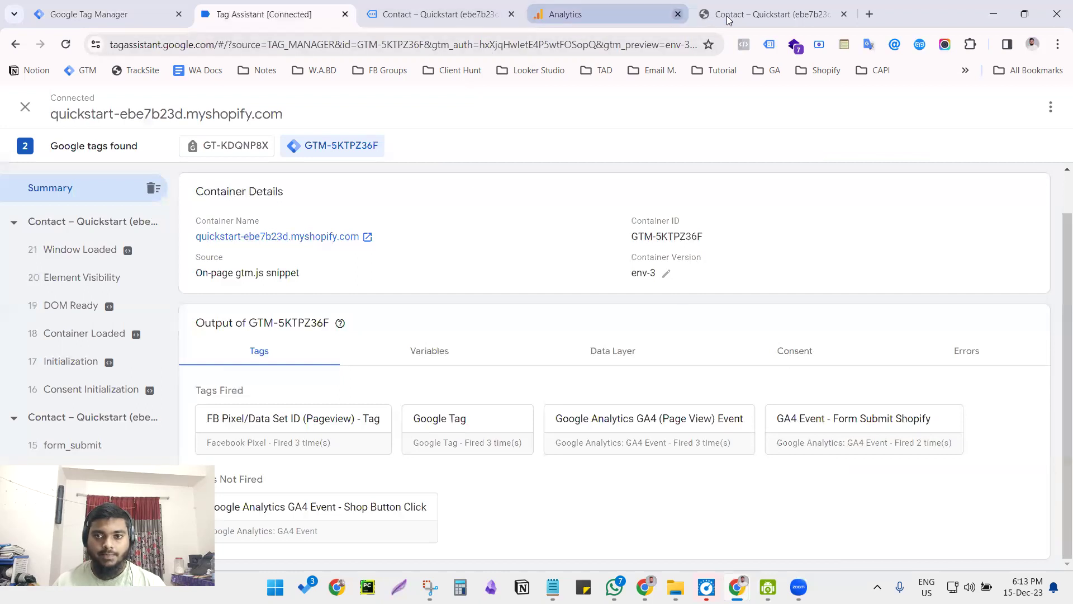
pyautogui.click(618, 17)
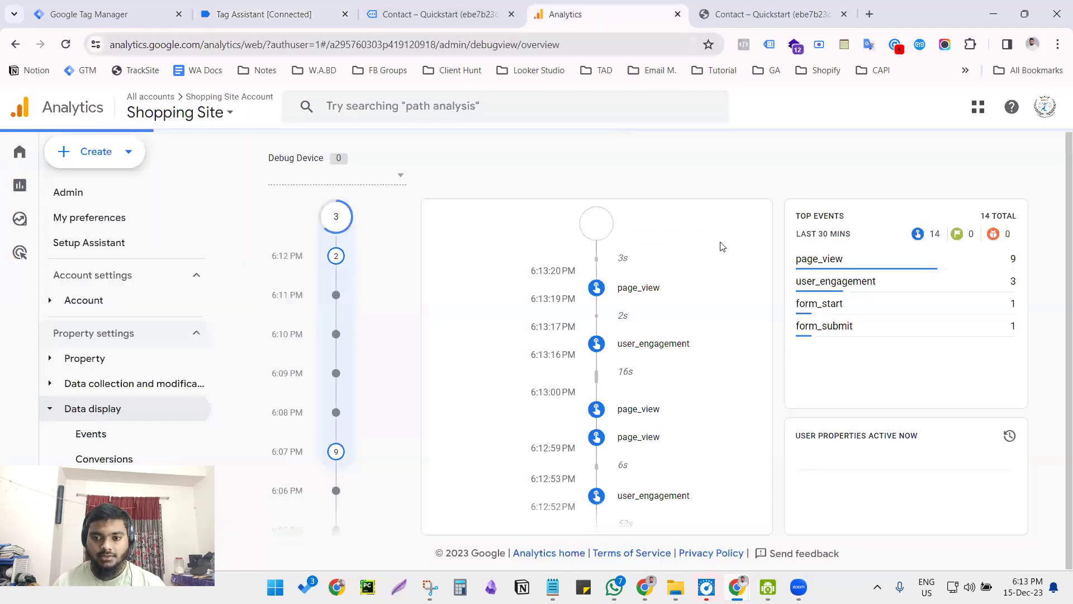